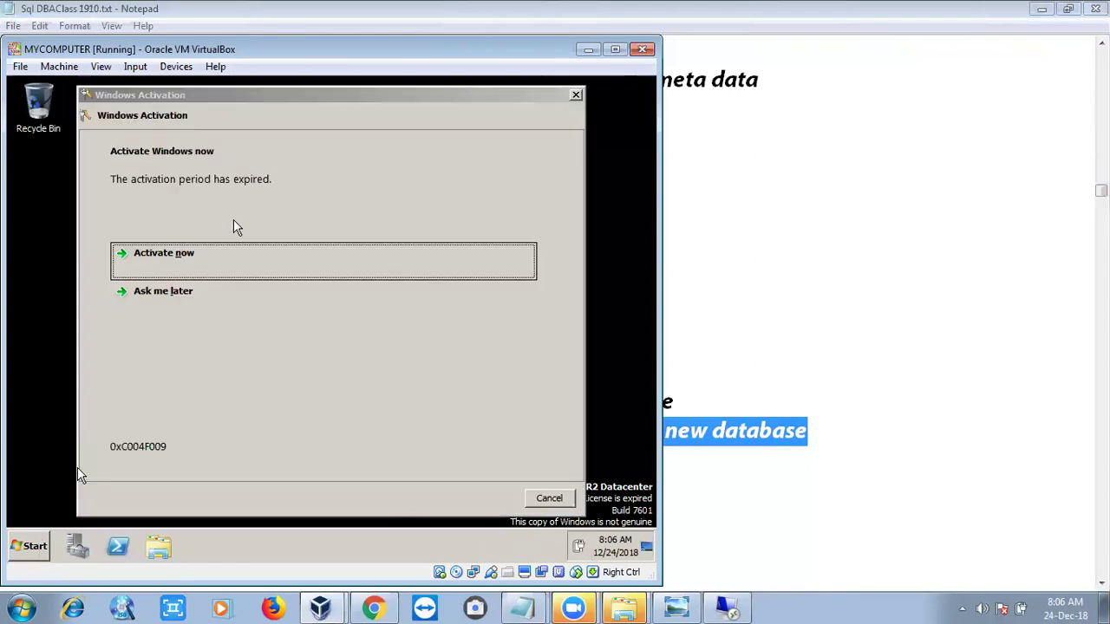
Dismiss the Windows activation prompts in the VM, choosing Ask me later
{"action": "key", "text": "super+r"}
{"action": "left_click", "coordinate": [203, 307]}
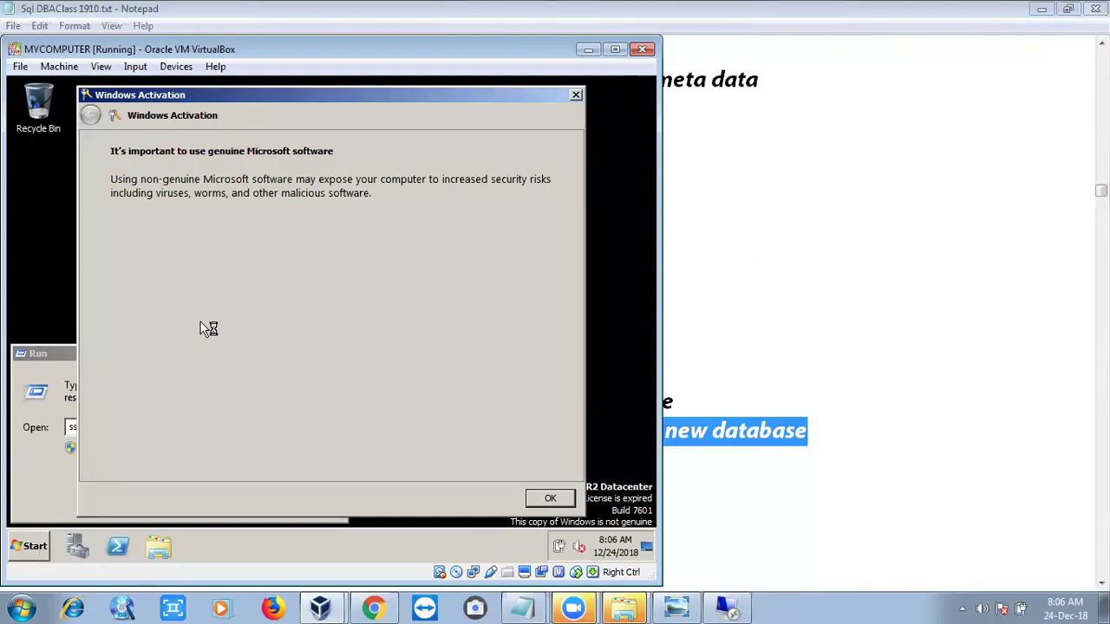
{"action": "left_click", "coordinate": [579, 92]}
Run cmd and ipconfig to find the VM's IPv4 address, 192.168.0.20
{"action": "type", "text": "md"}
{"action": "key", "text": "Return"}
{"action": "type", "text": "ipc"}
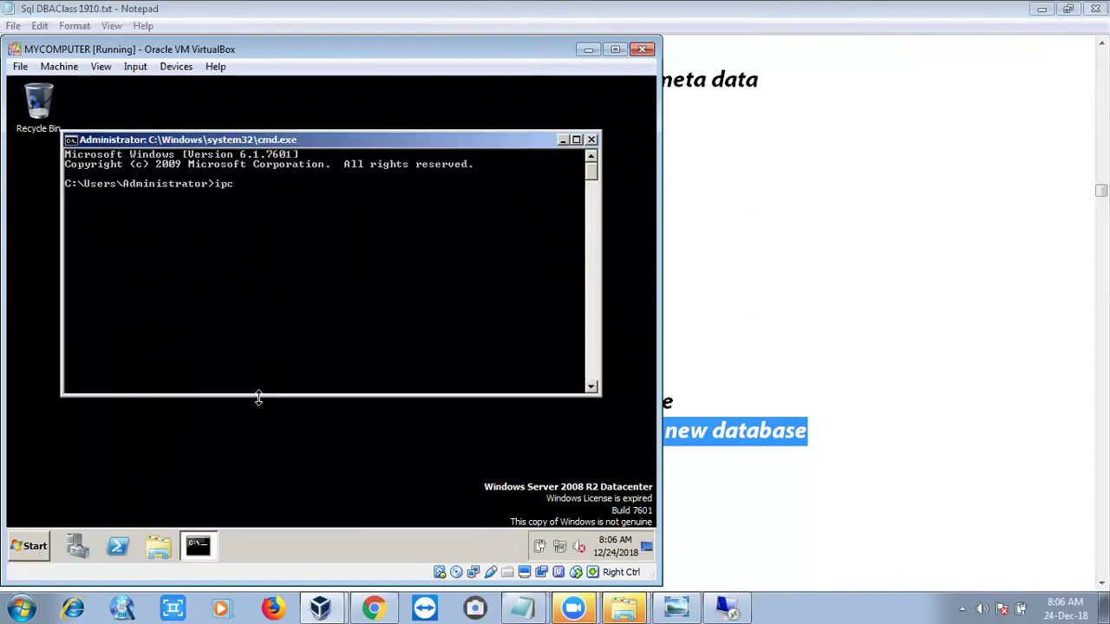
{"action": "type", "text": "onfig"}
{"action": "key", "text": "Return"}
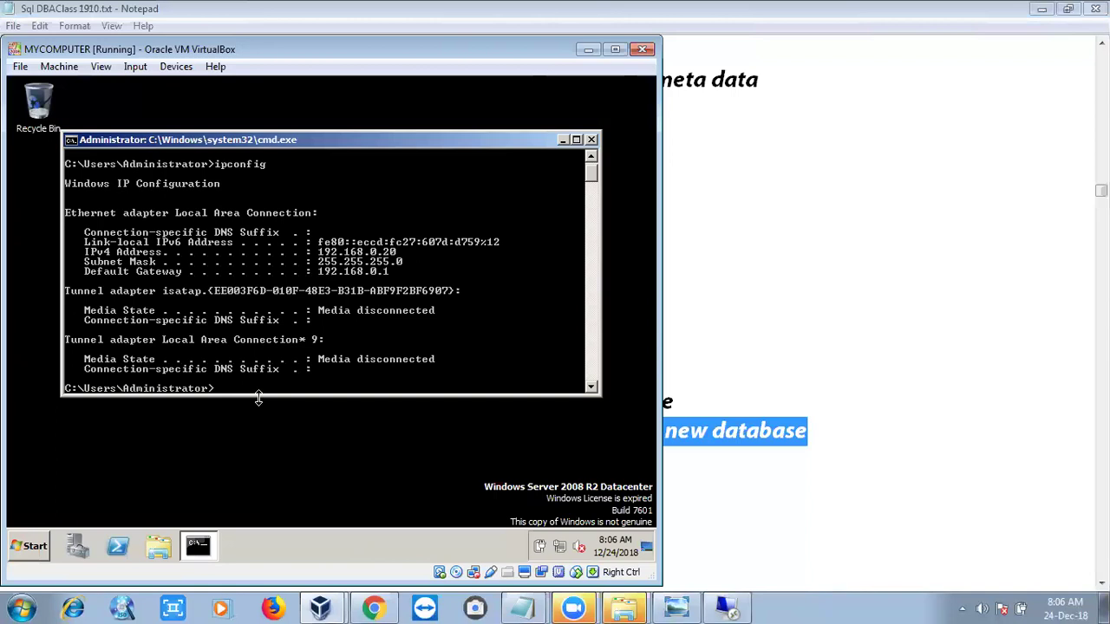
Connect by Remote Desktop to 192.168.0.20 with the Administrator password, accepting the certificate warning
{"action": "left_click", "coordinate": [726, 607]}
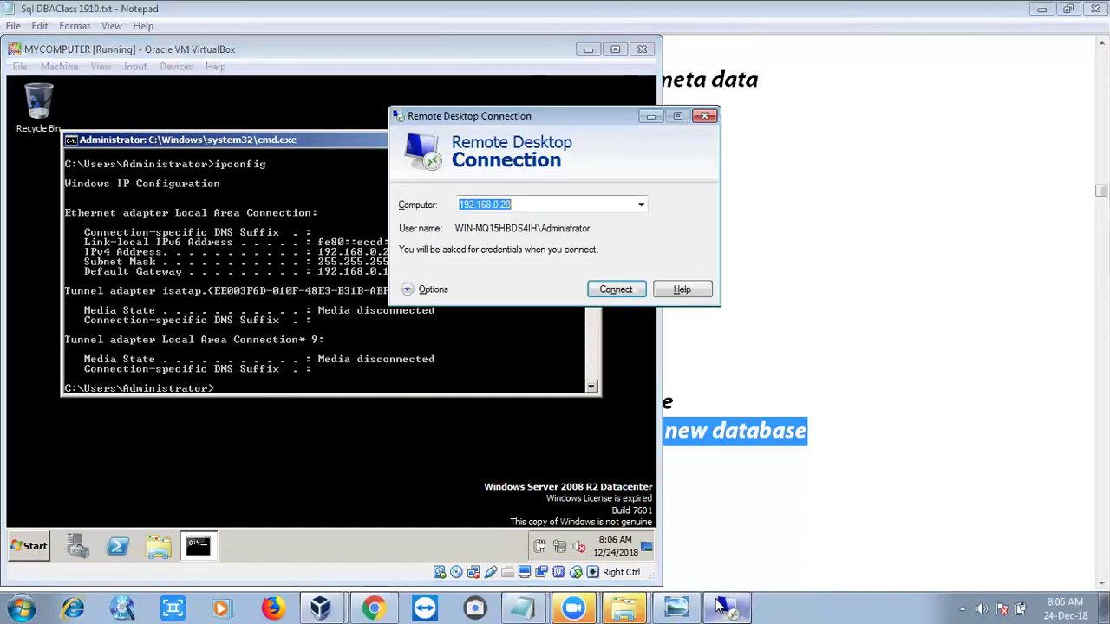
{"action": "left_click", "coordinate": [612, 293]}
{"action": "type", "text": "********"}
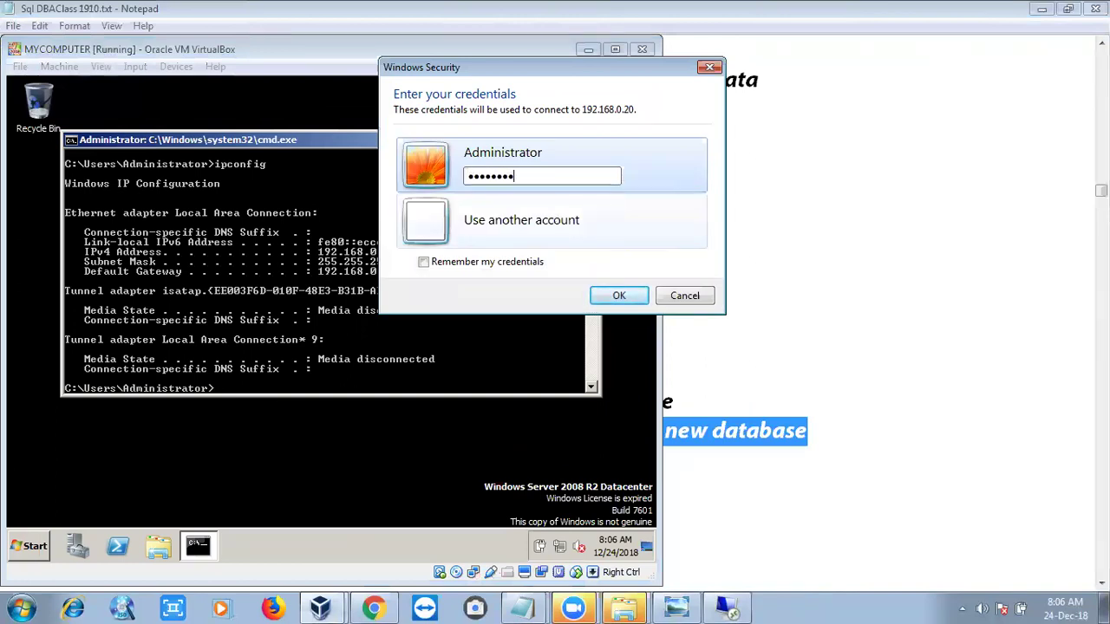
{"action": "key", "text": "BackSpace"}
{"action": "key", "text": "BackSpace"}
{"action": "key", "text": "BackSpace"}
{"action": "key", "text": "BackSpace"}
{"action": "key", "text": "BackSpace"}
{"action": "key", "text": "BackSpace"}
{"action": "key", "text": "BackSpace"}
{"action": "key", "text": "BackSpace"}
{"action": "type", "text": "*************"}
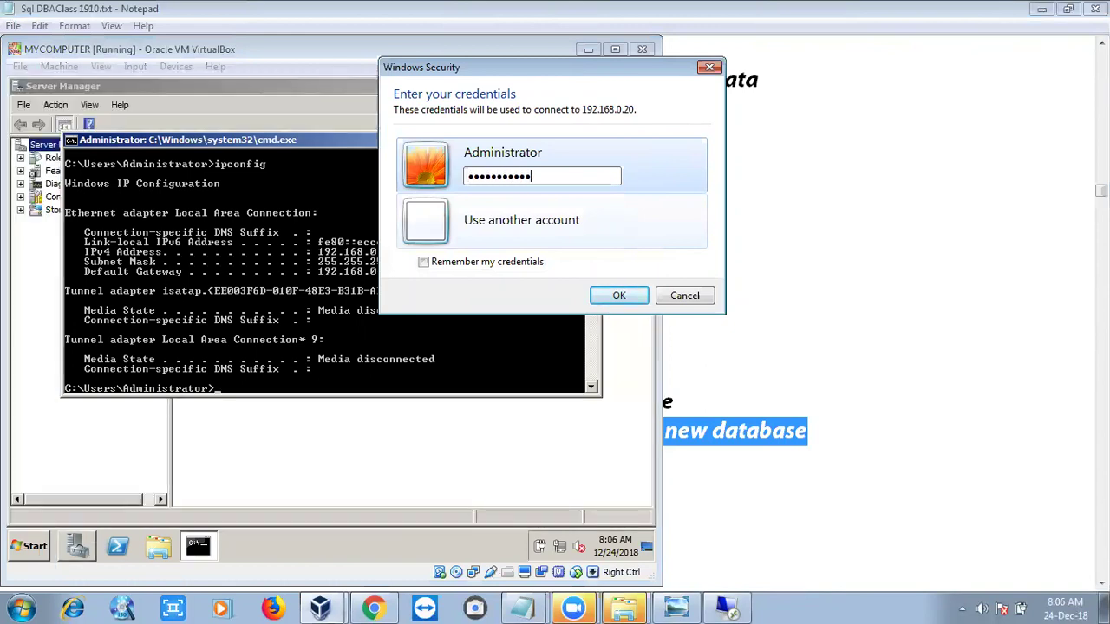
{"action": "key", "text": "Return"}
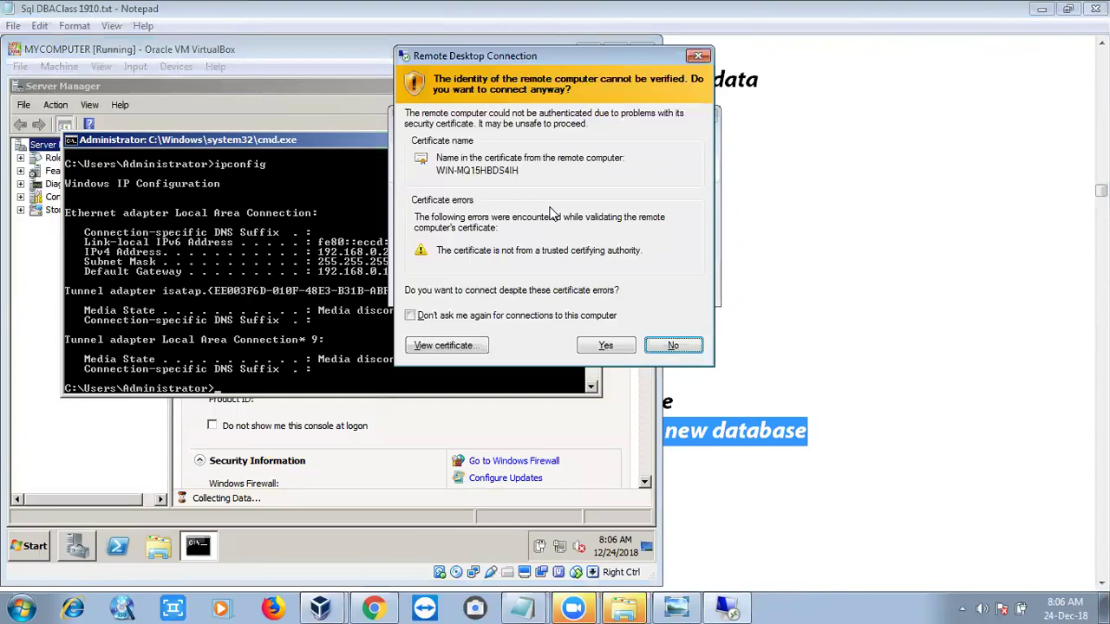
{"action": "key", "text": "y"}
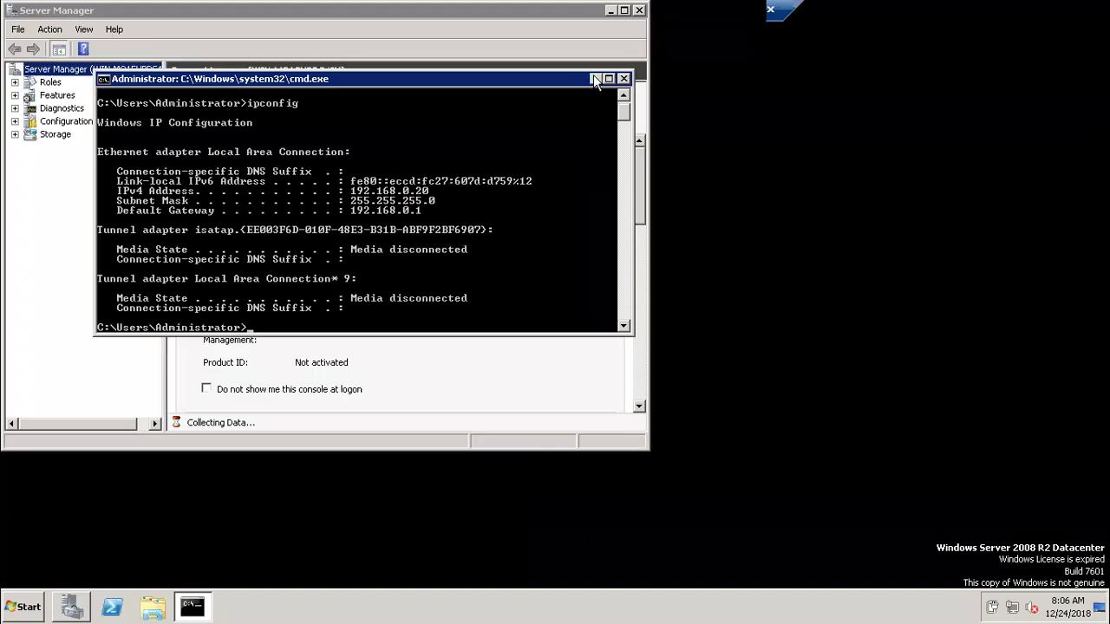
Minimize the command prompt and Server Manager, then launch SQL Server Management Studio from Start
{"action": "left_click", "coordinate": [595, 79]}
{"action": "left_click_drag", "start_coordinate": [259, 11], "coordinate": [292, 71]}
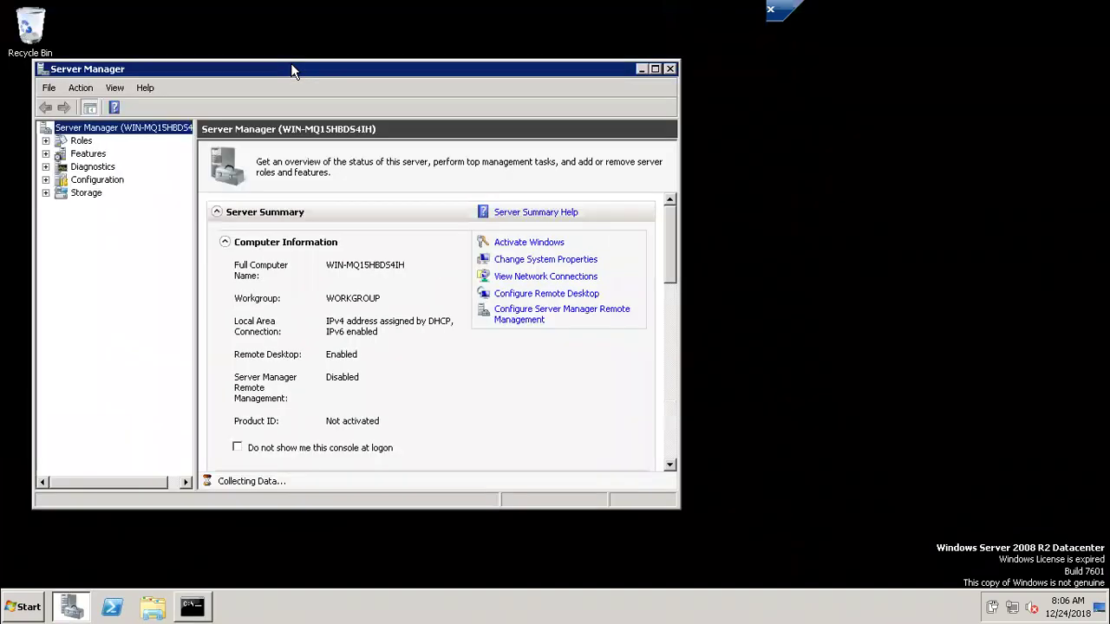
{"action": "left_click", "coordinate": [642, 69]}
{"action": "left_click", "coordinate": [28, 608]}
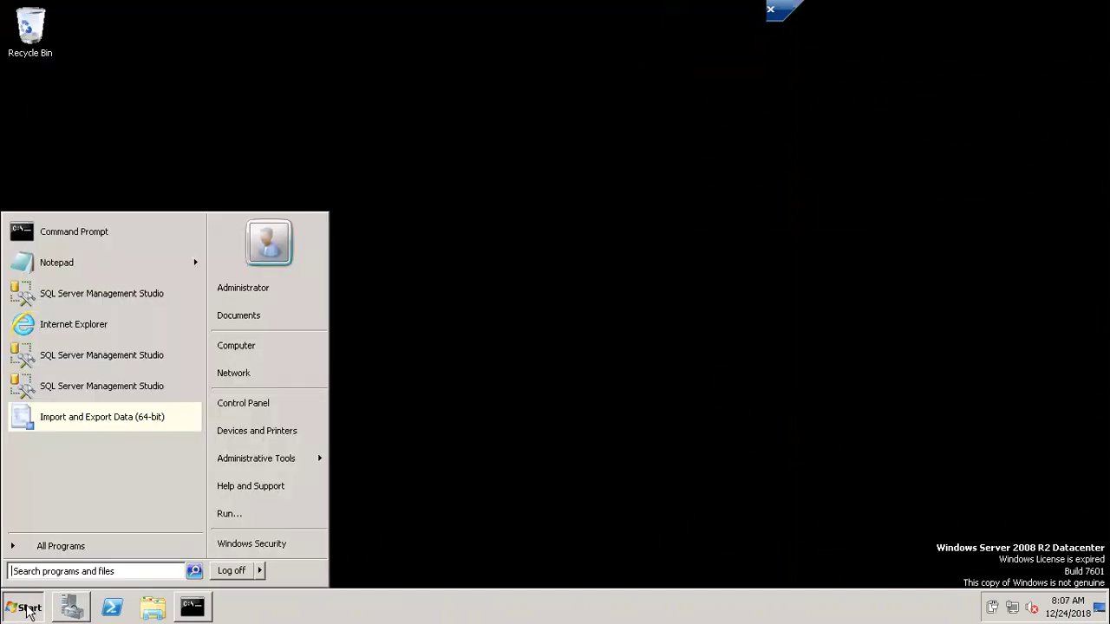
{"action": "left_click", "coordinate": [63, 385]}
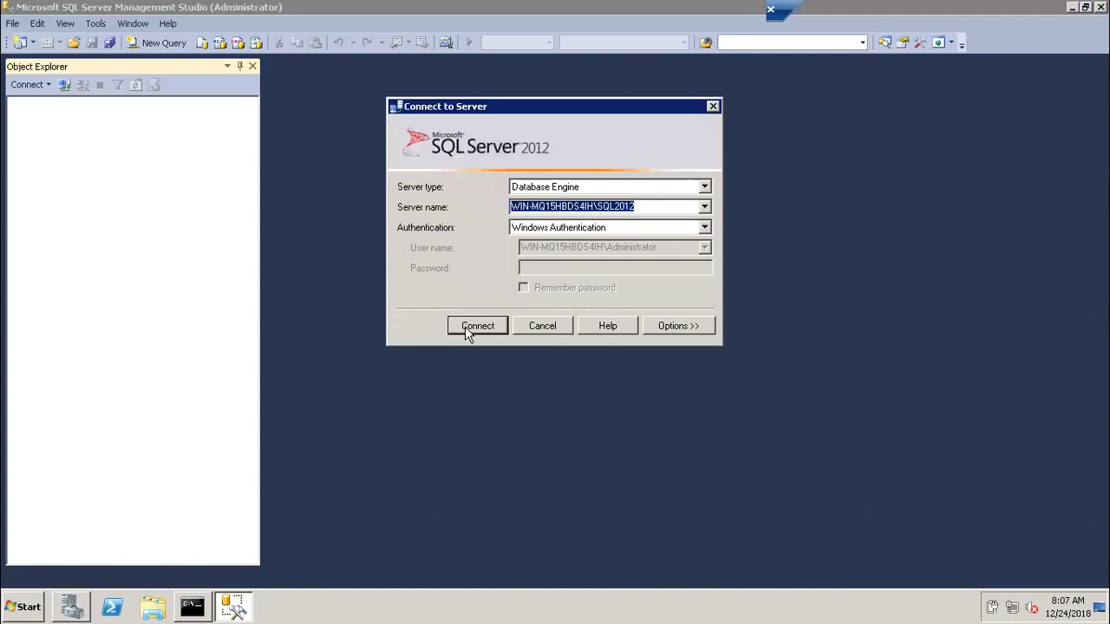
Connect to the SQL2012 instance and expand master and model under System Databases to compare folders
{"action": "left_click", "coordinate": [466, 327]}
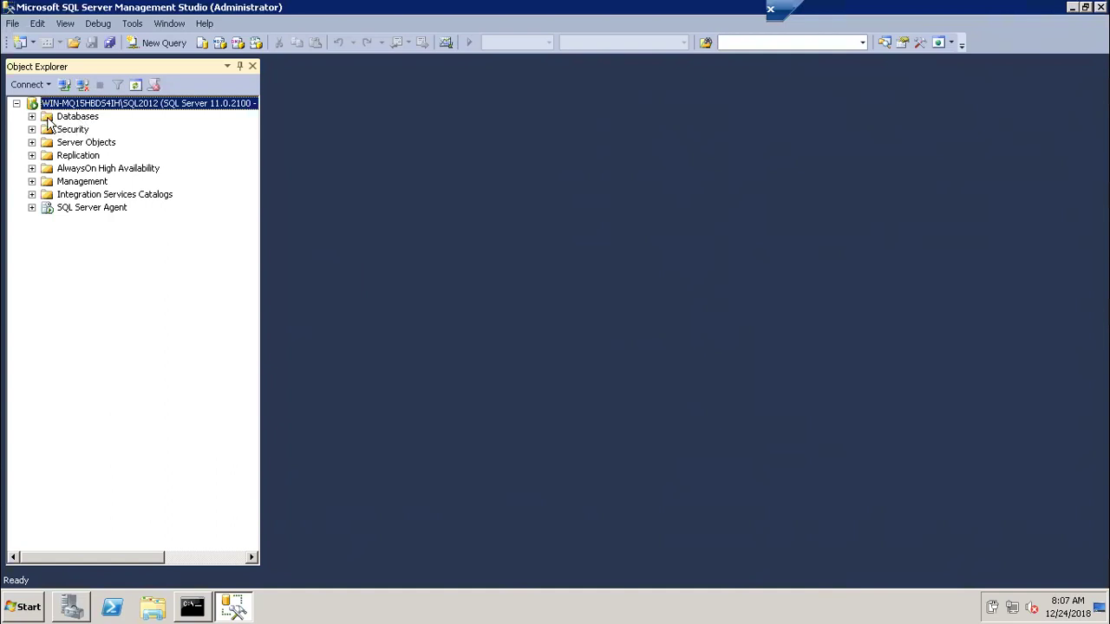
{"action": "left_click", "coordinate": [31, 116]}
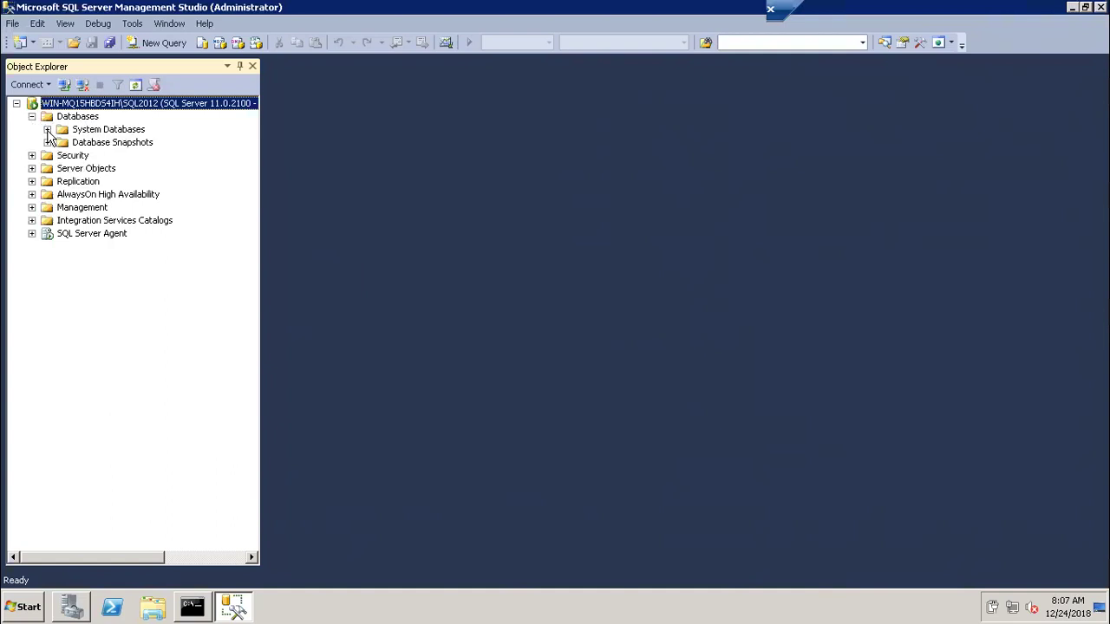
{"action": "left_click", "coordinate": [47, 129]}
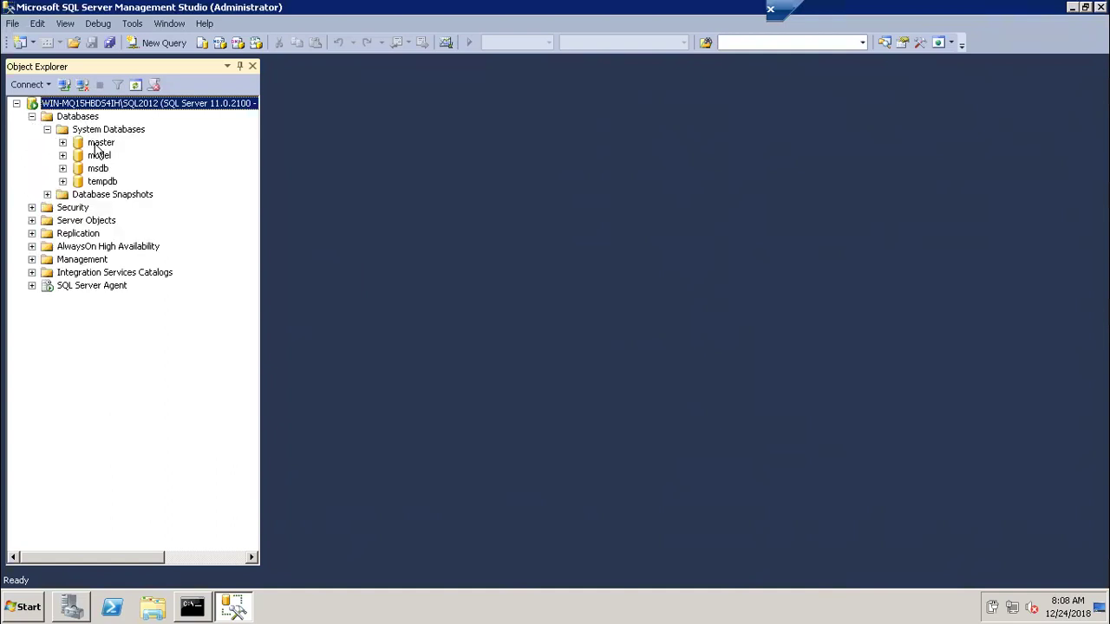
{"action": "left_click", "coordinate": [63, 142]}
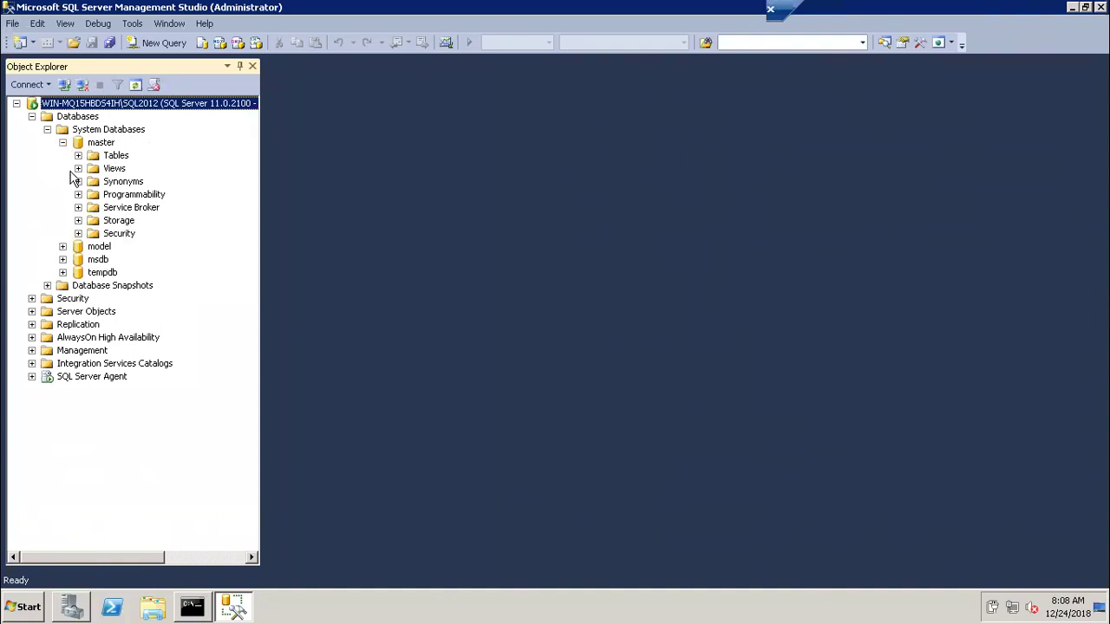
{"action": "left_click", "coordinate": [62, 142]}
{"action": "left_click", "coordinate": [62, 155]}
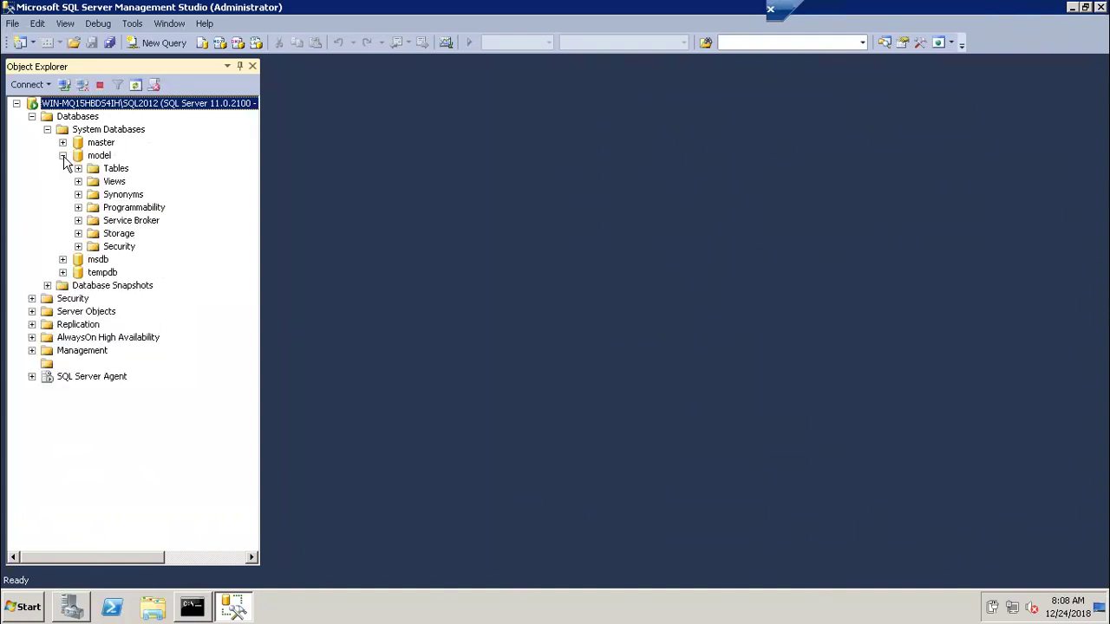
{"action": "left_click", "coordinate": [63, 143]}
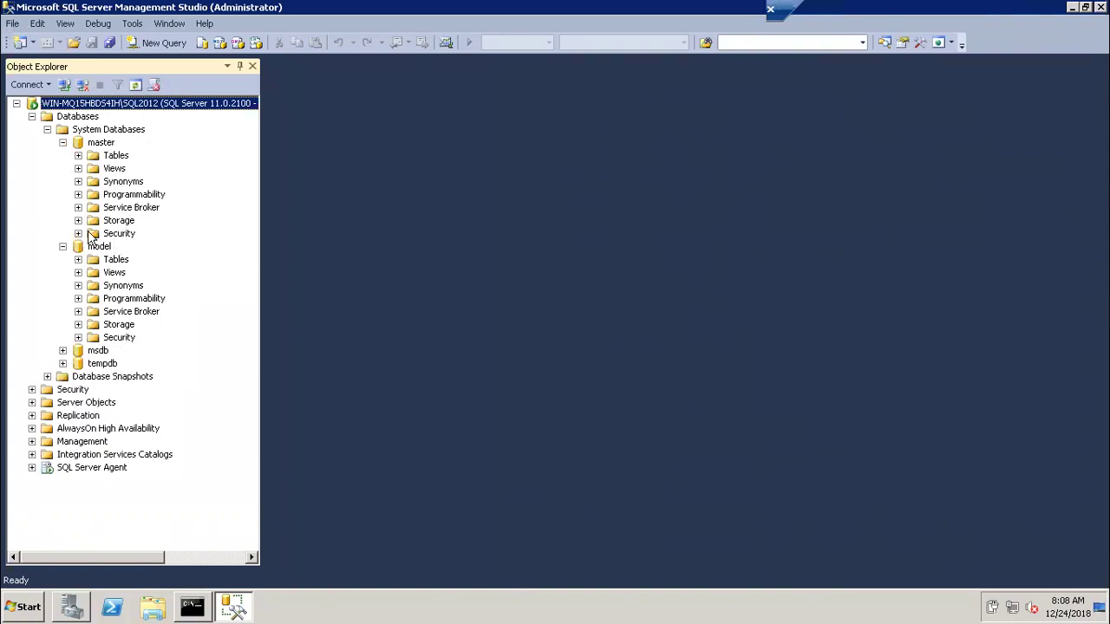
Expand msdb and tempdb, then collapse all four system databases and the System Databases folder
{"action": "left_click", "coordinate": [62, 351]}
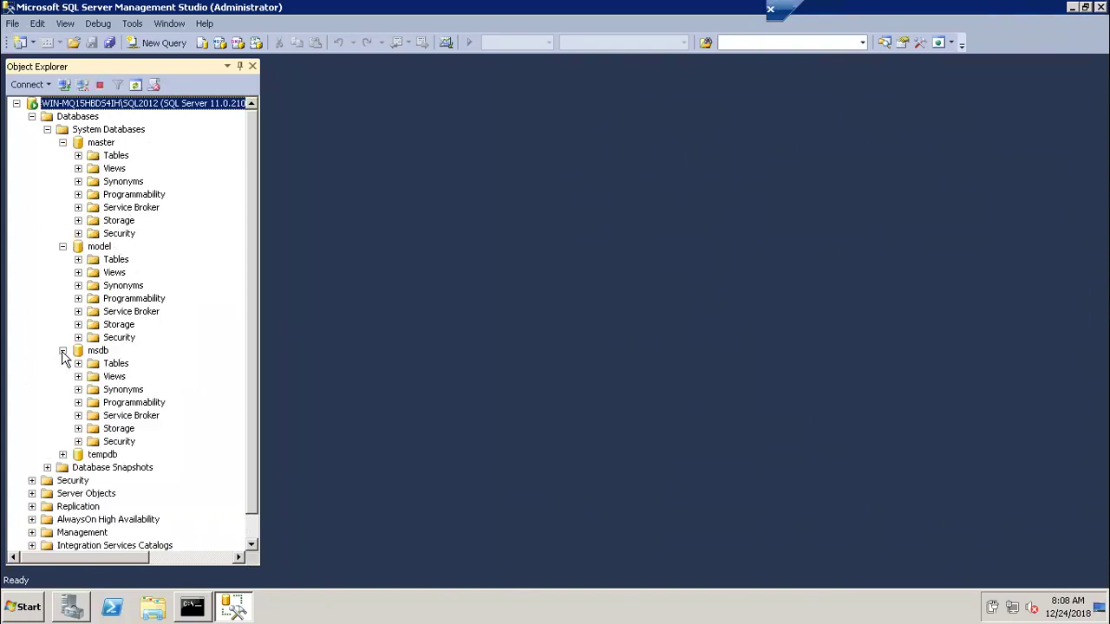
{"action": "left_click", "coordinate": [62, 454]}
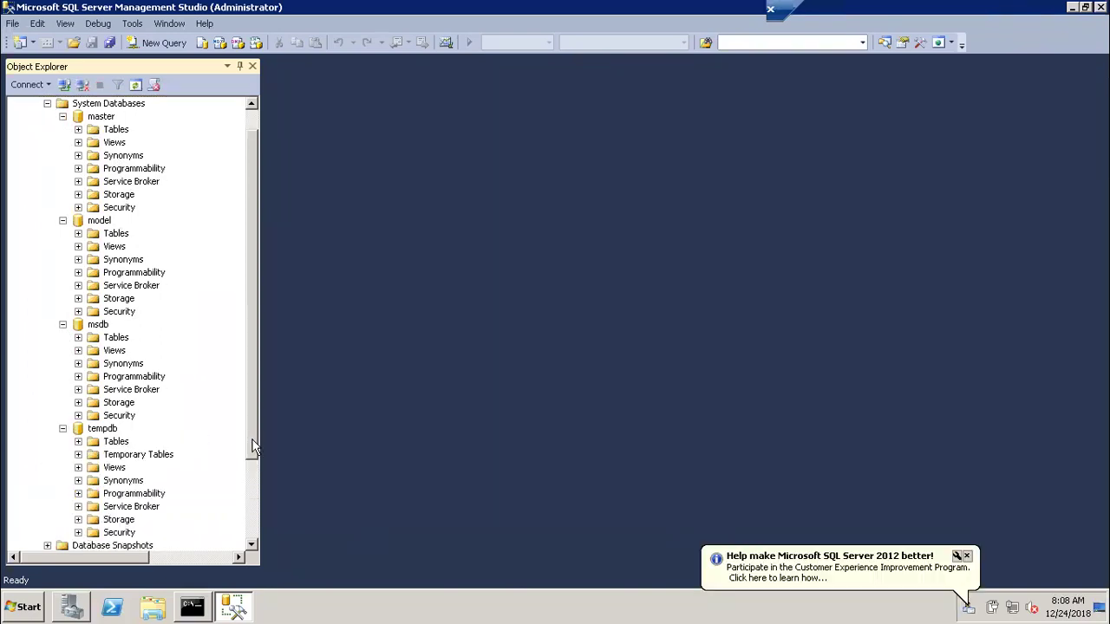
{"action": "left_click_drag", "start_coordinate": [255, 439], "coordinate": [254, 434]}
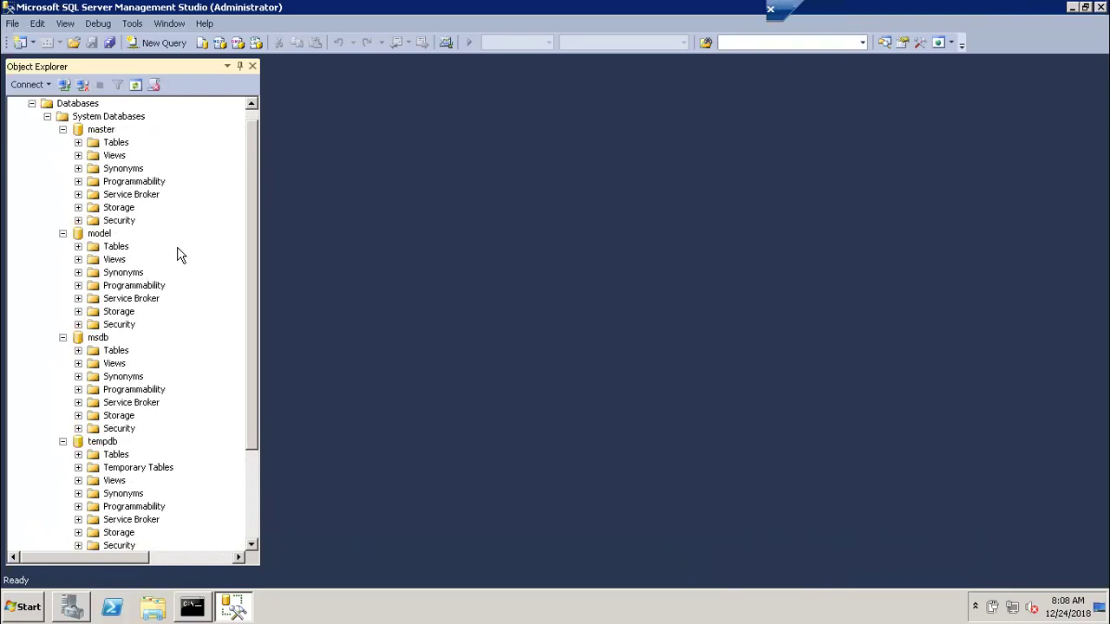
{"action": "left_click", "coordinate": [63, 234]}
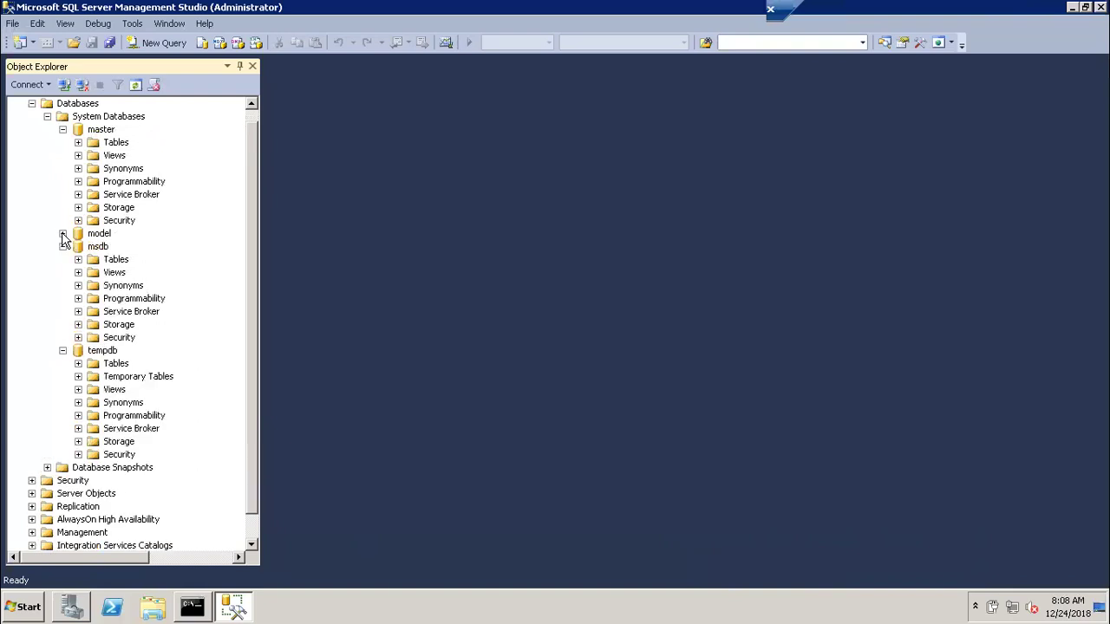
{"action": "left_click", "coordinate": [62, 129]}
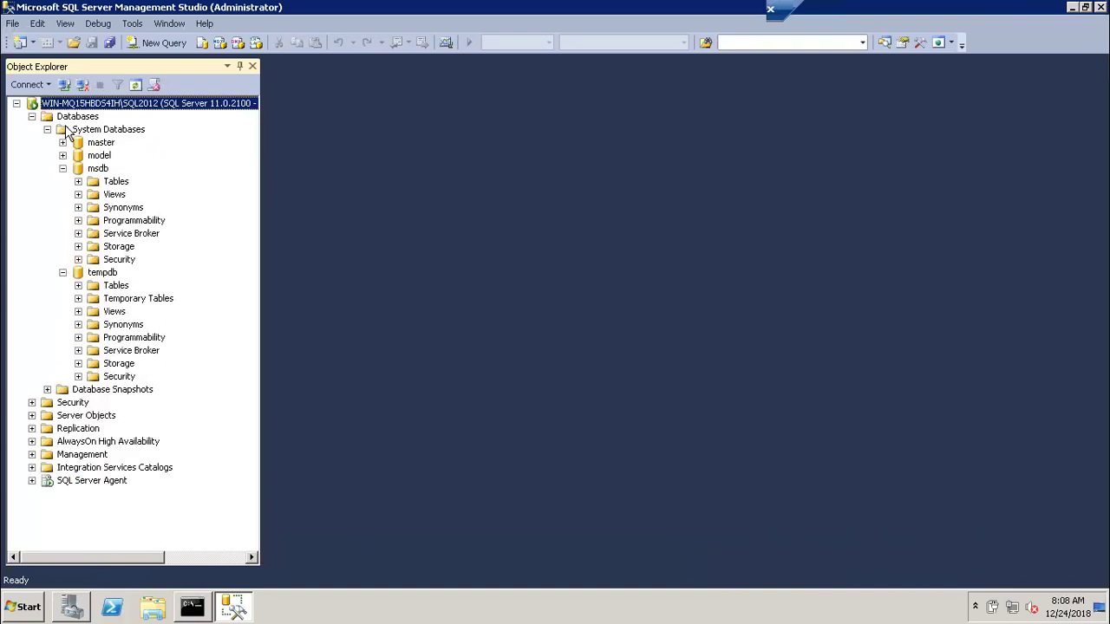
{"action": "left_click", "coordinate": [62, 168]}
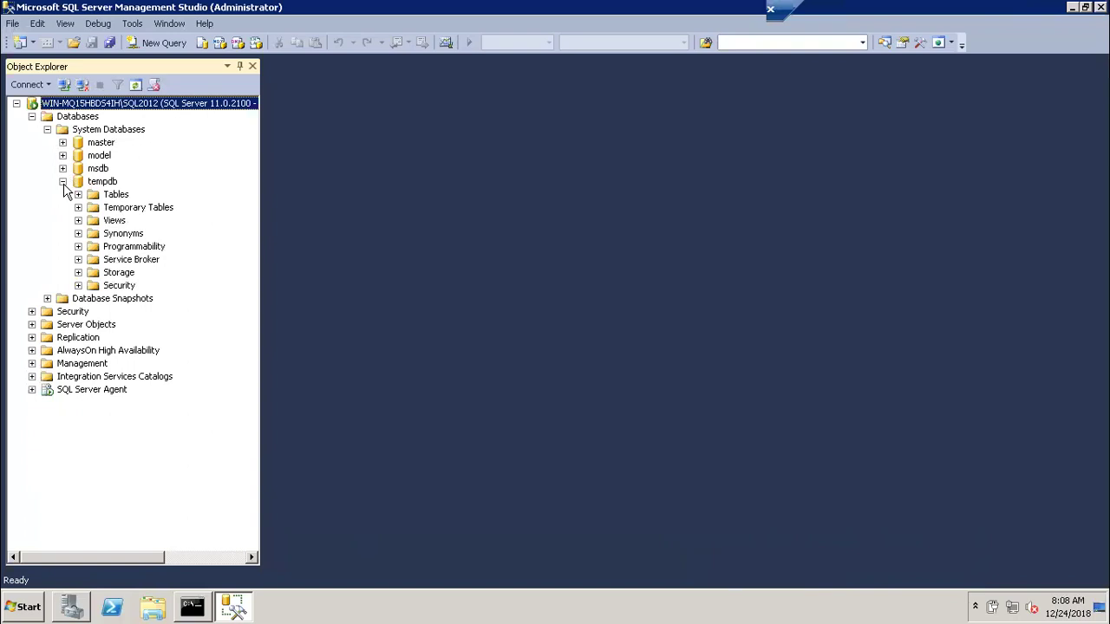
{"action": "left_click", "coordinate": [62, 181]}
{"action": "left_click", "coordinate": [47, 129]}
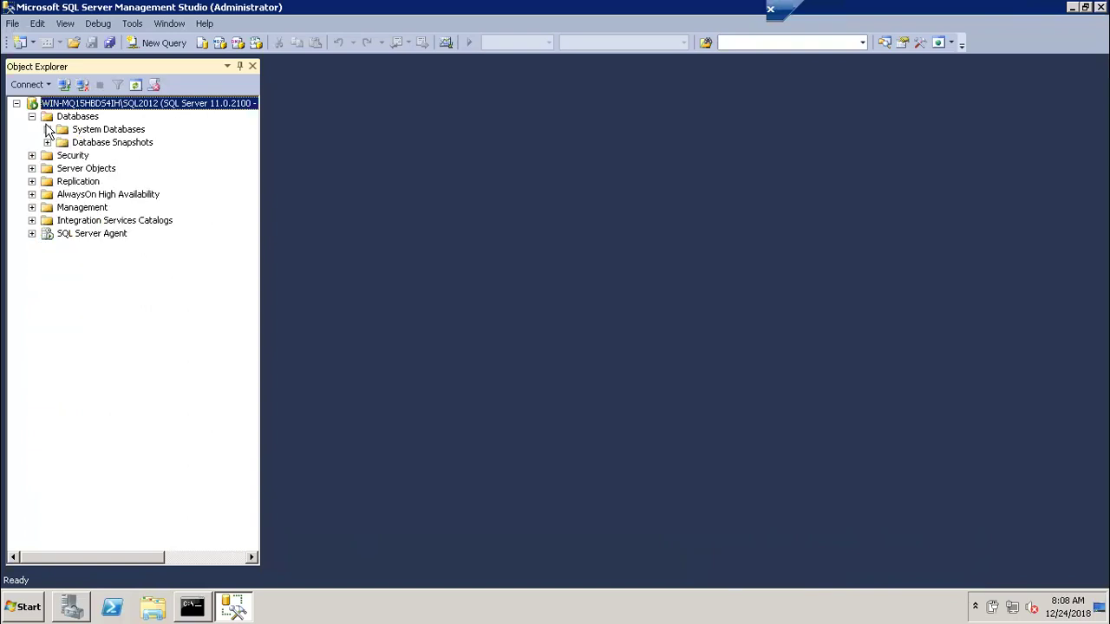
Start a new database named CLASS1, checking its CLASS1 data and CLASS1_log logical file names
{"action": "right_click", "coordinate": [71, 128]}
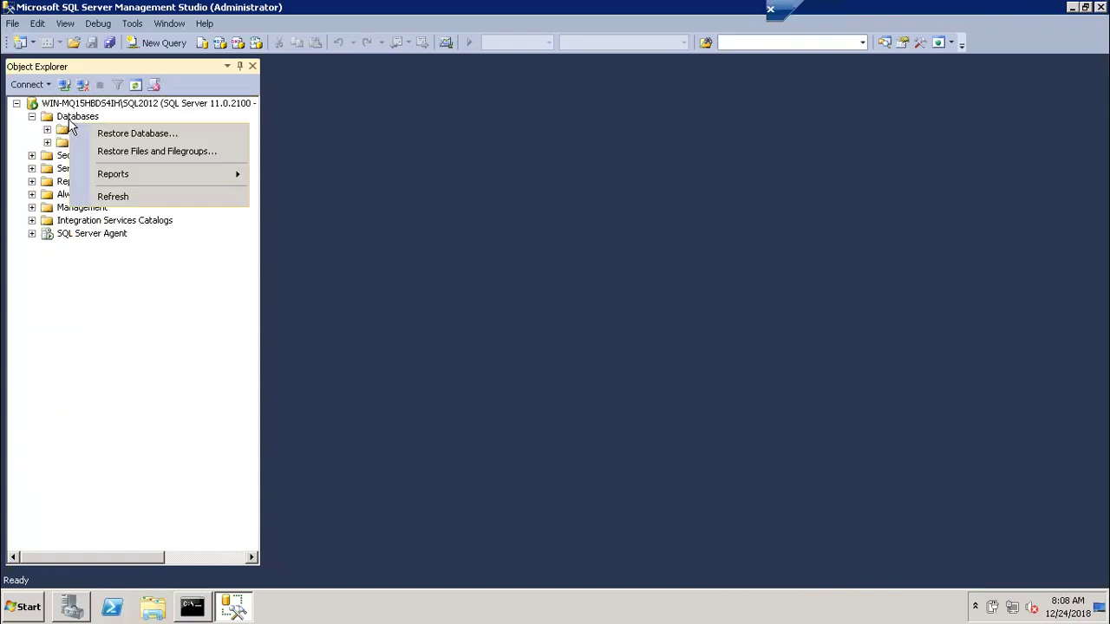
{"action": "right_click", "coordinate": [69, 120]}
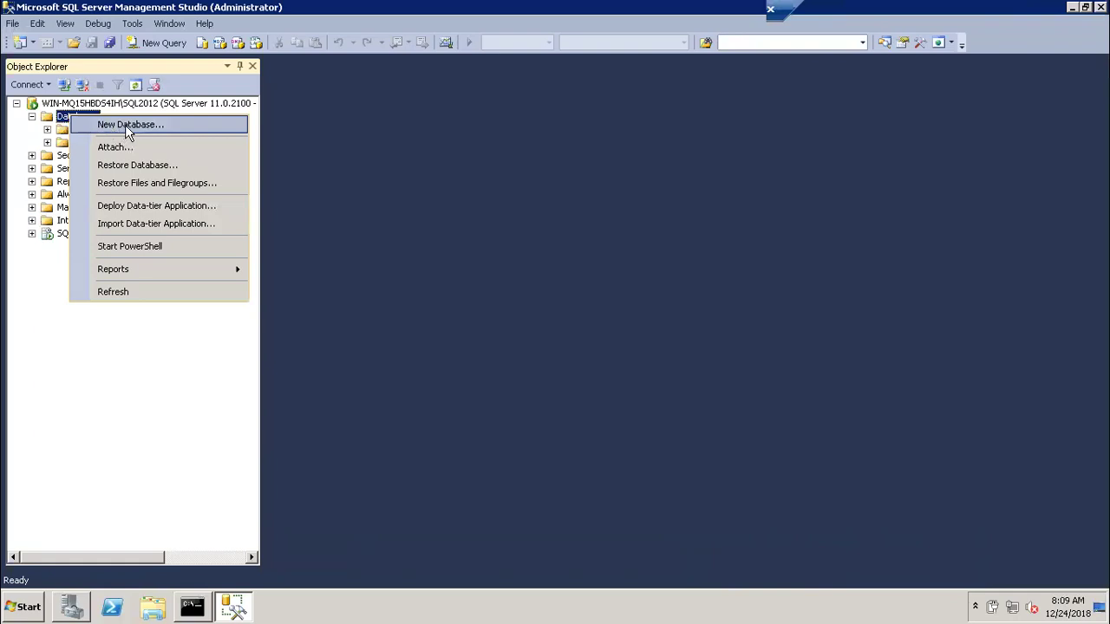
{"action": "left_click", "coordinate": [125, 125]}
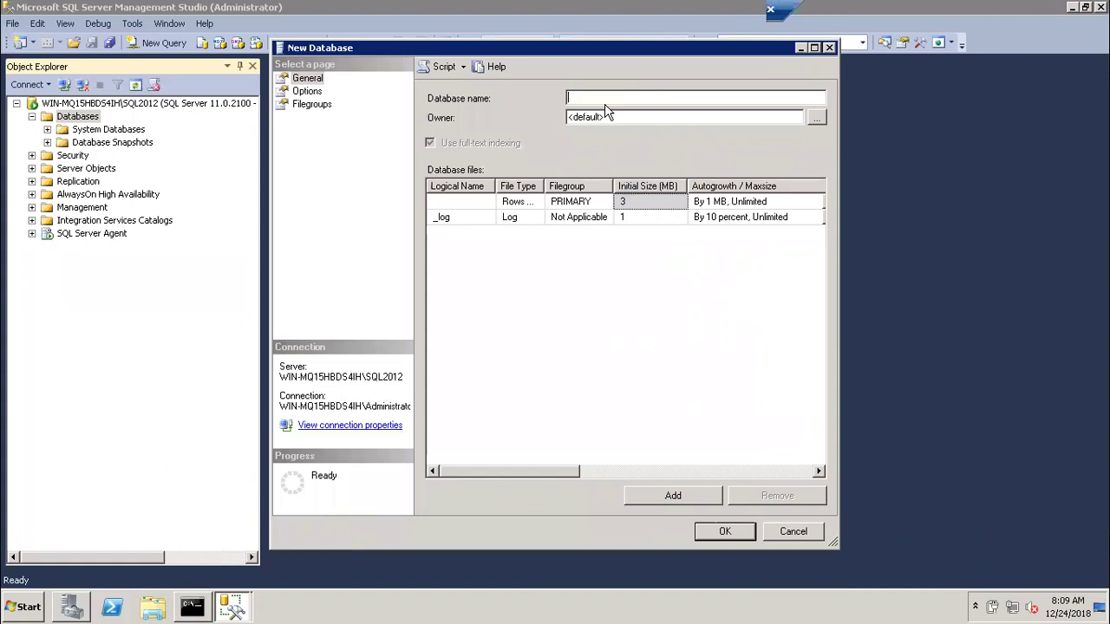
{"action": "type", "text": "CLASS1"}
{"action": "left_click", "coordinate": [457, 207]}
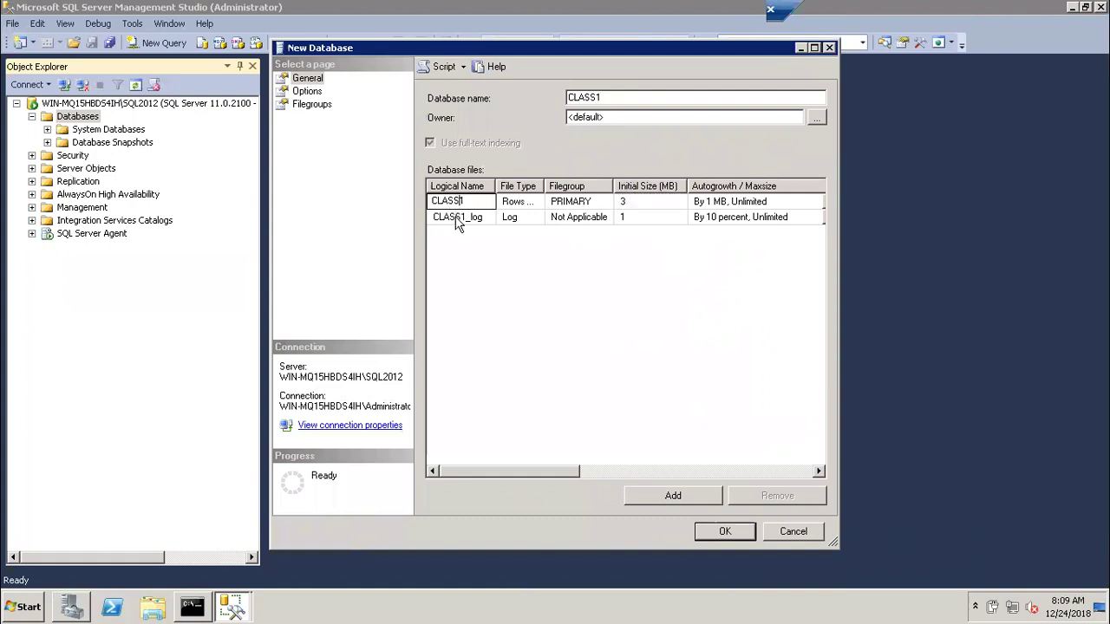
{"action": "left_click", "coordinate": [457, 218]}
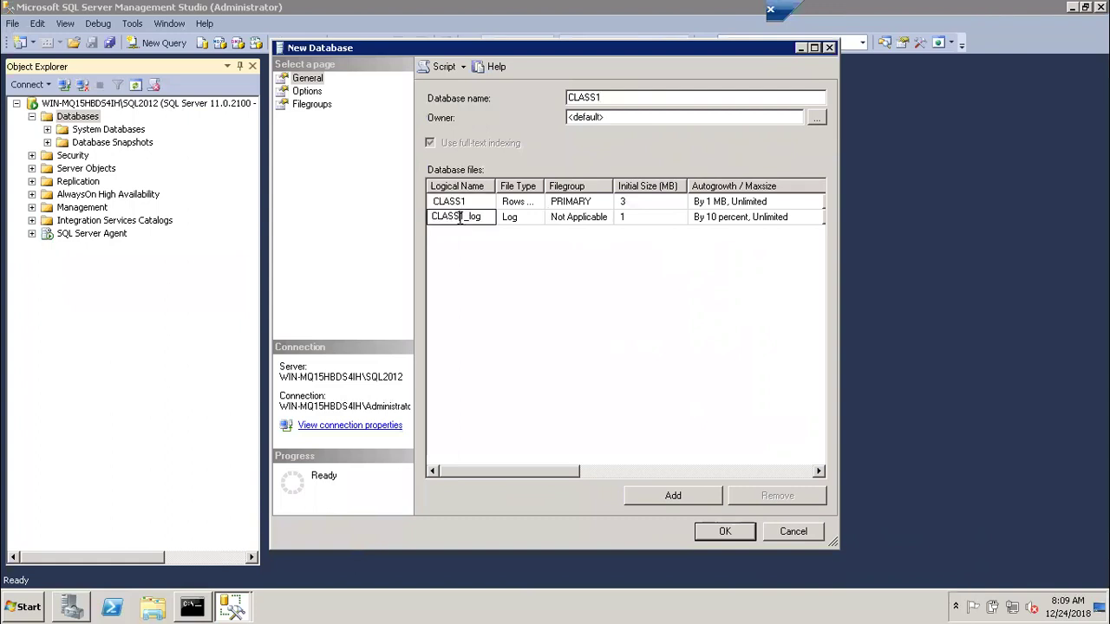
{"action": "left_click", "coordinate": [476, 203]}
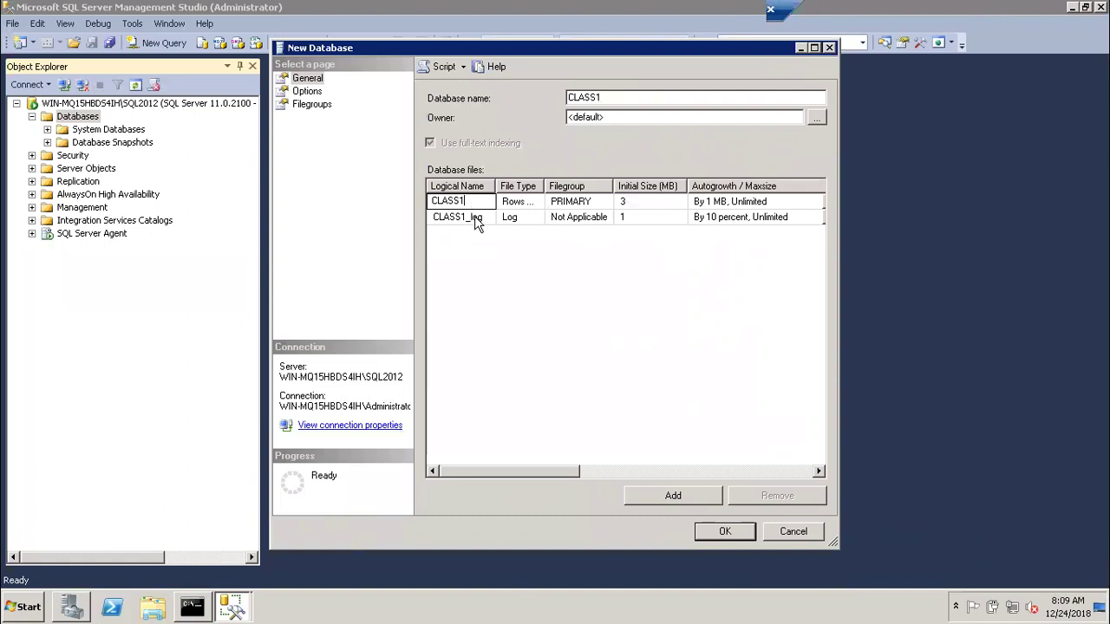
{"action": "left_click", "coordinate": [568, 207]}
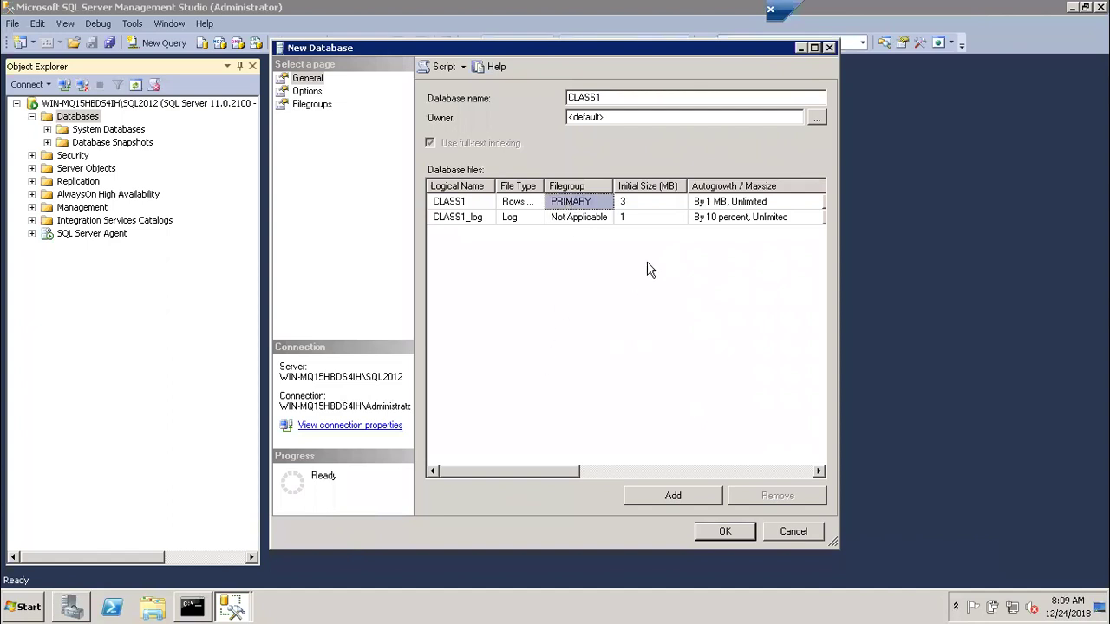
{"action": "left_click", "coordinate": [633, 202]}
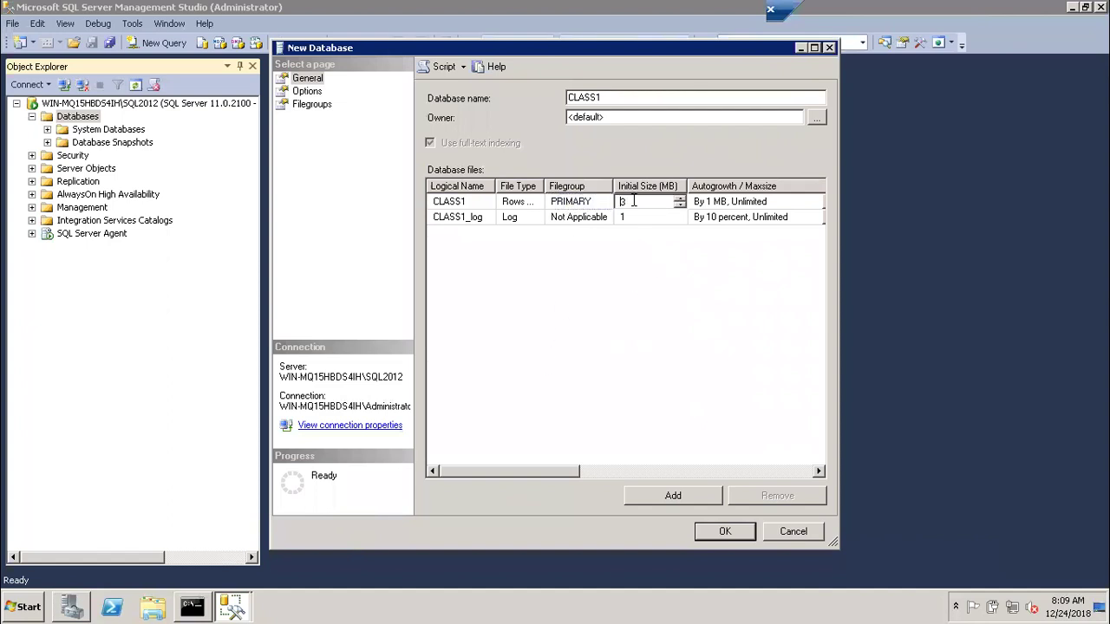
{"action": "left_click", "coordinate": [633, 294]}
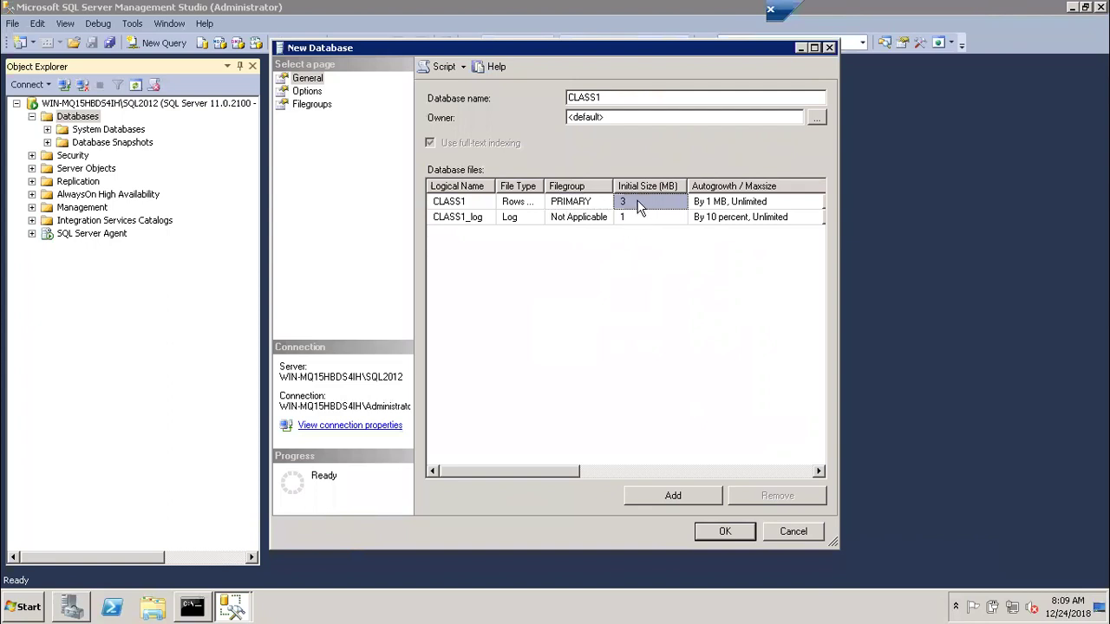
{"action": "left_click", "coordinate": [639, 203]}
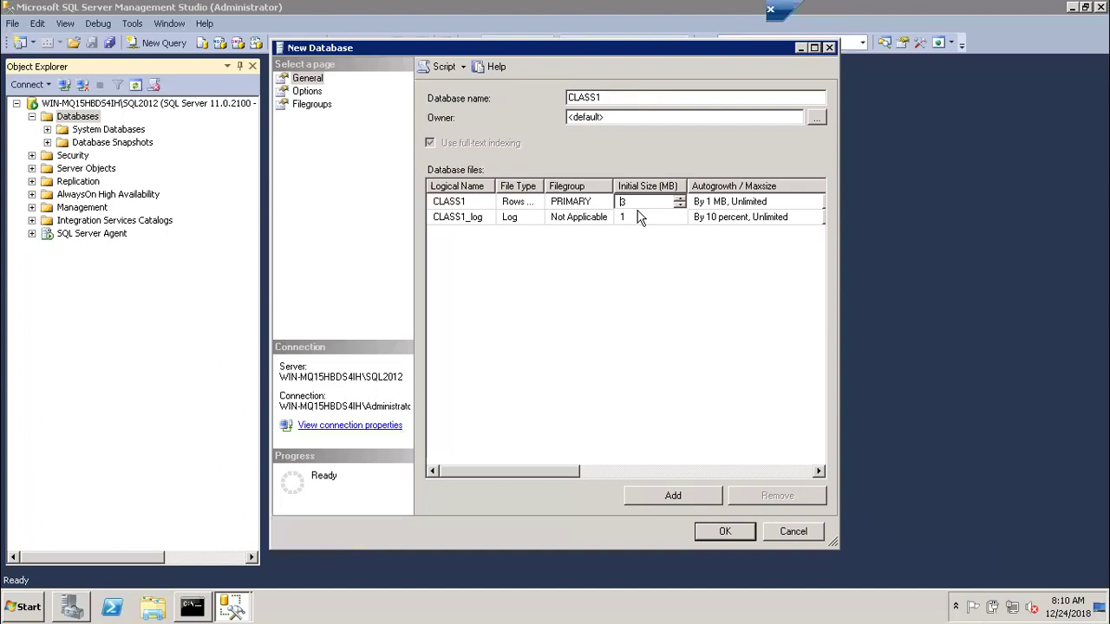
{"action": "left_click", "coordinate": [639, 217]}
{"action": "left_click", "coordinate": [639, 201]}
{"action": "left_click", "coordinate": [639, 217]}
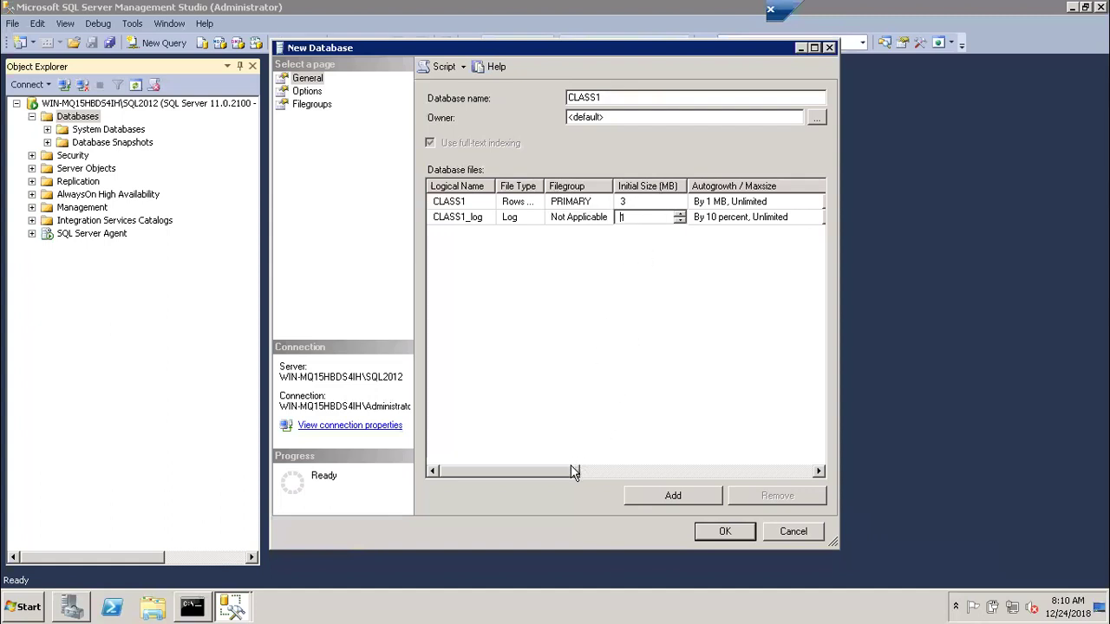
{"action": "left_click_drag", "start_coordinate": [566, 469], "coordinate": [605, 468]}
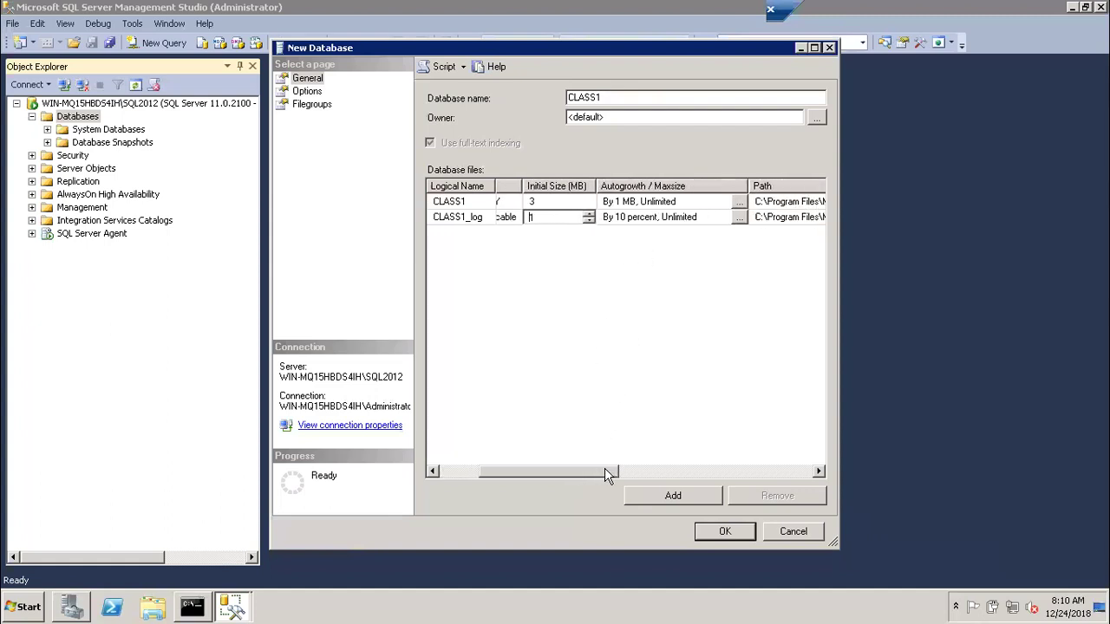
Open the CLASS1 data file's autogrowth settings and toggle Enable Autogrowth off and back on
{"action": "left_click", "coordinate": [742, 203]}
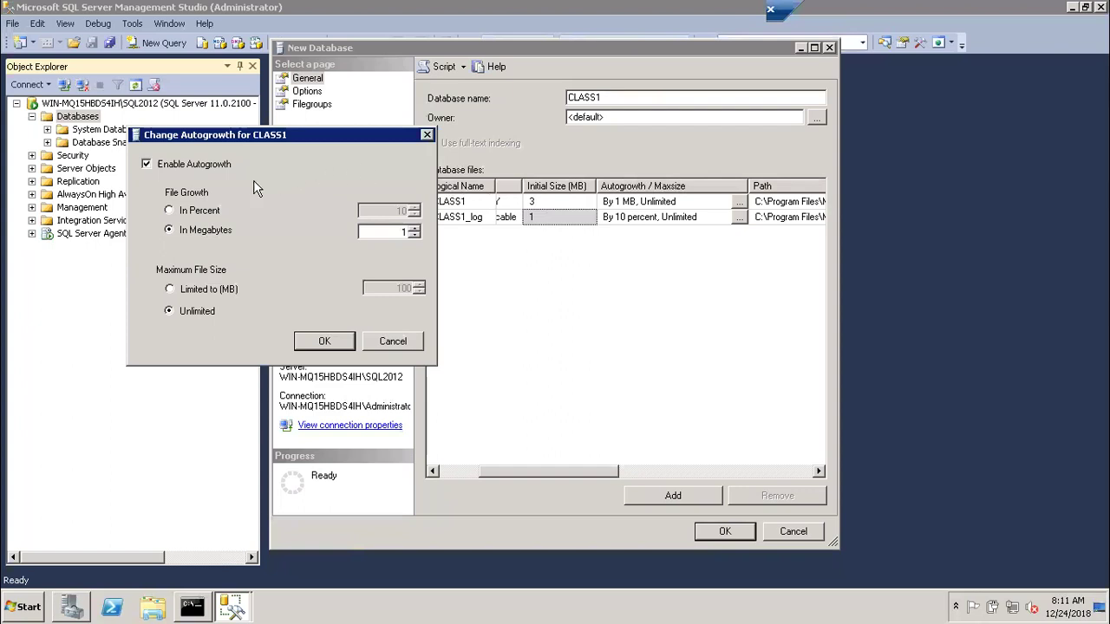
{"action": "left_click", "coordinate": [147, 164]}
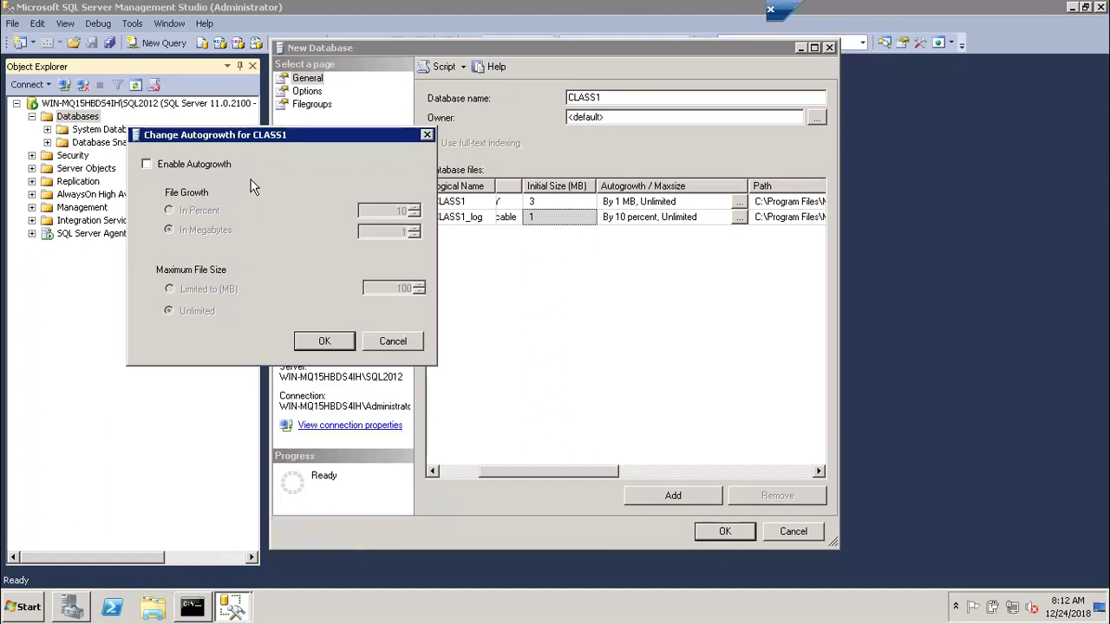
{"action": "left_click", "coordinate": [191, 165]}
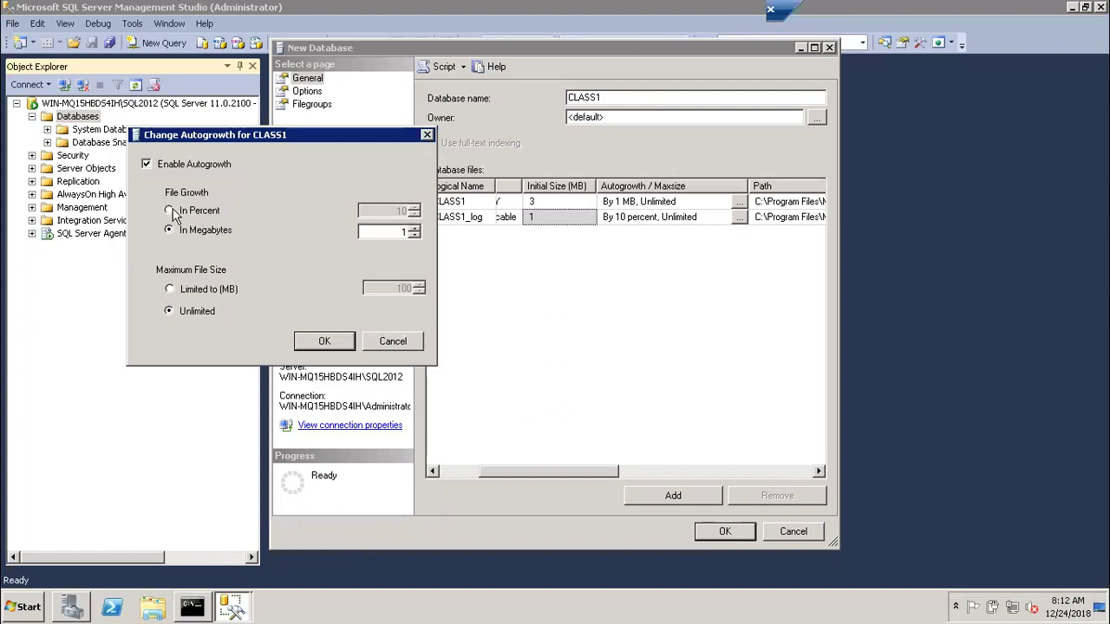
Set CLASS1's file growth to In Percent with a value of 100
{"action": "left_click", "coordinate": [170, 211]}
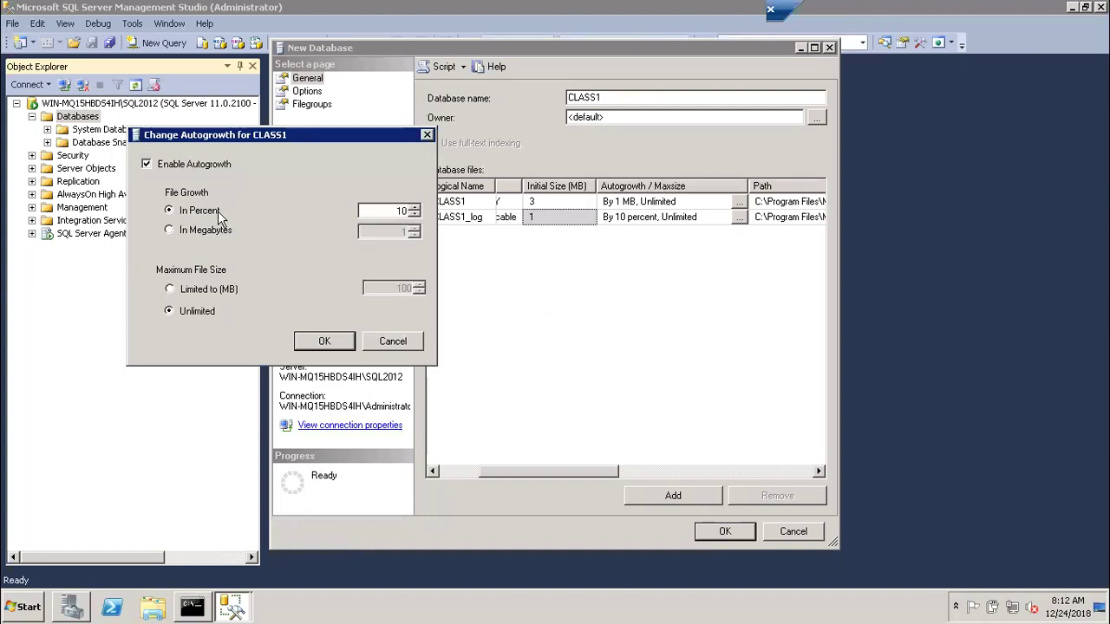
{"action": "double_click", "coordinate": [395, 211]}
{"action": "type", "text": "1"}
{"action": "type", "text": "00"}
Switch CLASS1's file growth to In Megabytes with a value of 100 MB
{"action": "left_click", "coordinate": [189, 236]}
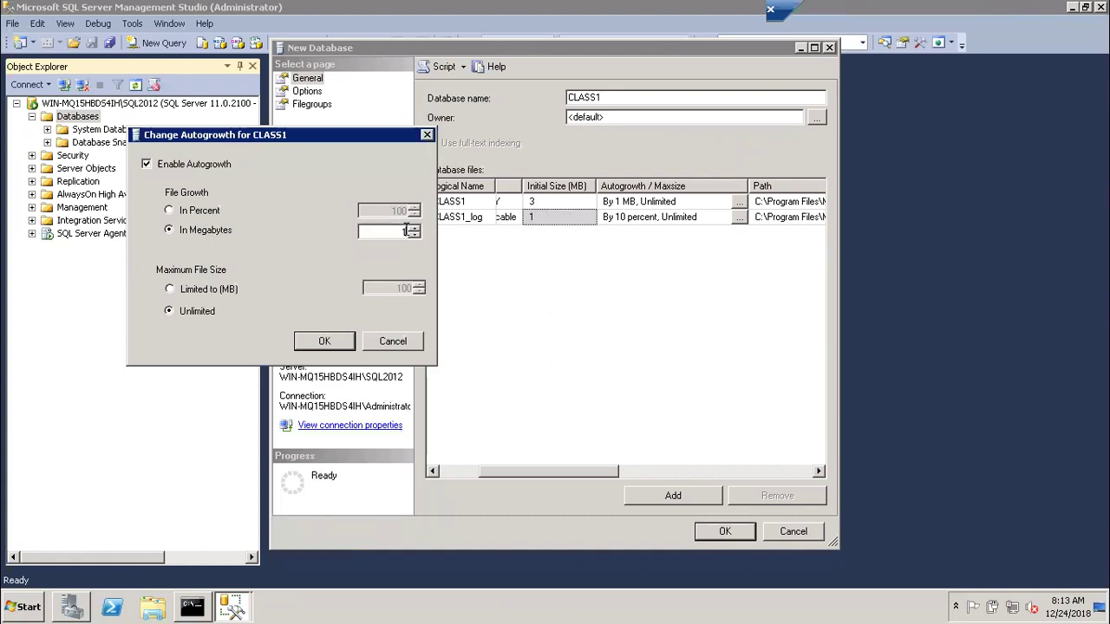
{"action": "type", "text": "00"}
Keep growth in megabytes and cap the maximum file size with Limited to 100 MB
{"action": "left_click", "coordinate": [175, 209]}
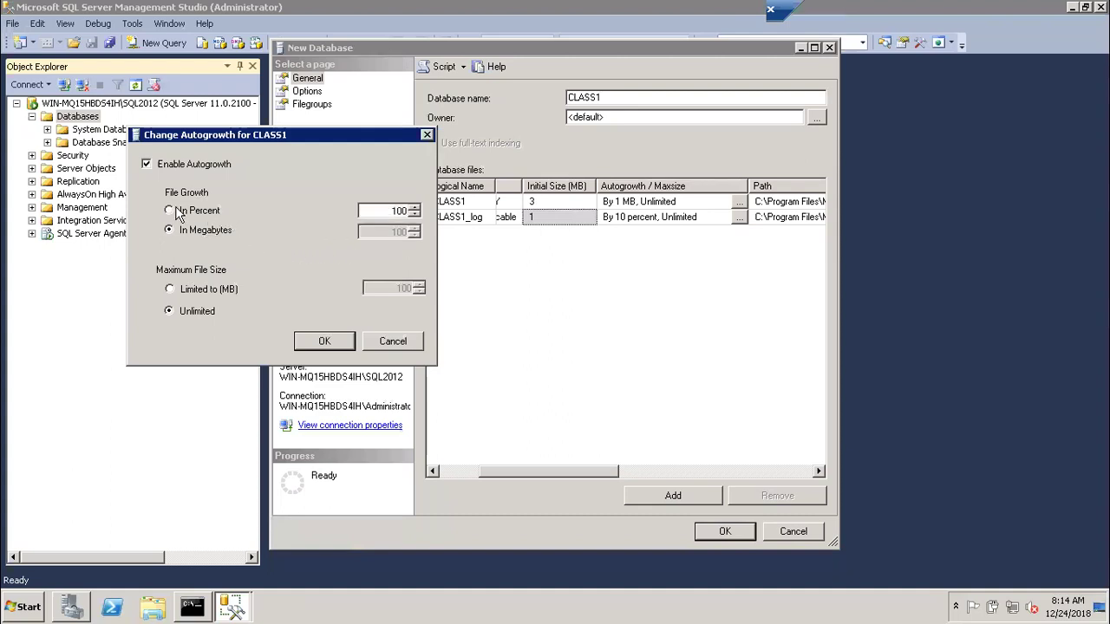
{"action": "left_click", "coordinate": [178, 235]}
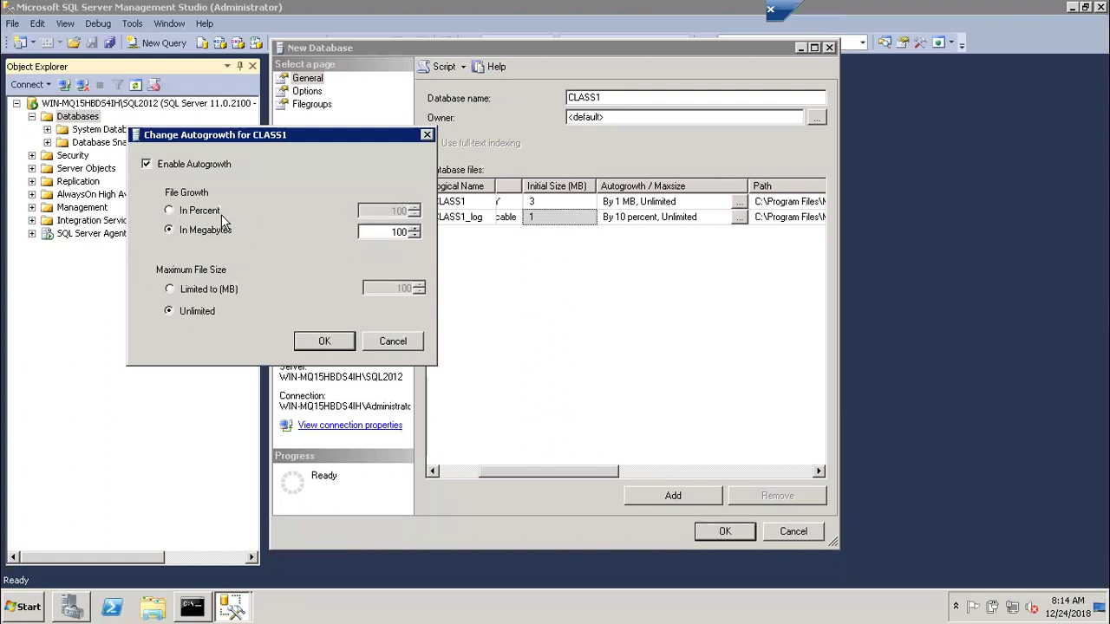
{"action": "left_click", "coordinate": [170, 290]}
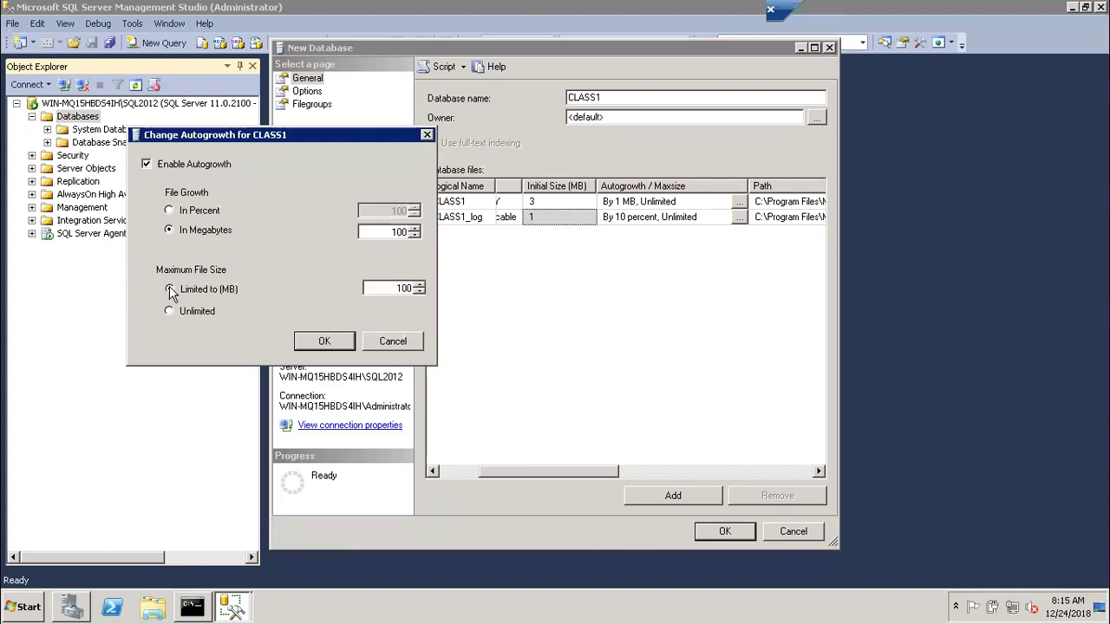
Change the size limit value to 1024 MB, then set maximum file size back to Unlimited
{"action": "left_click", "coordinate": [171, 291]}
{"action": "double_click", "coordinate": [416, 287]}
{"action": "type", "text": "1024"}
{"action": "left_click", "coordinate": [202, 310]}
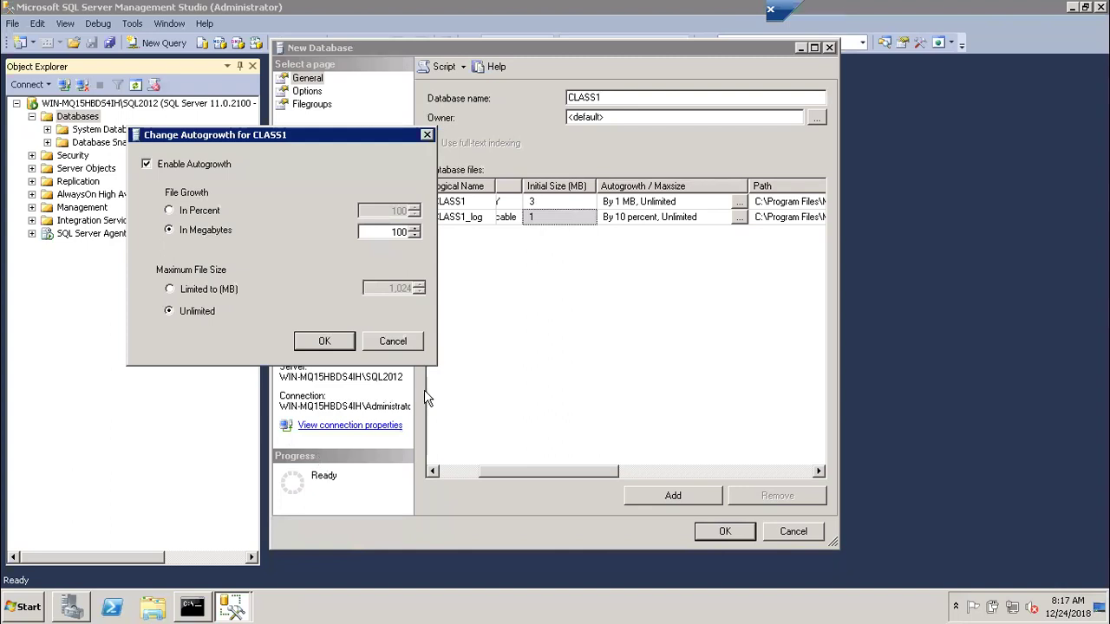
Check free space on drive C: (3.96 GB of 24.6 GB), then cancel CLASS1's autogrowth dialog unchanged
{"action": "key", "text": "super+e"}
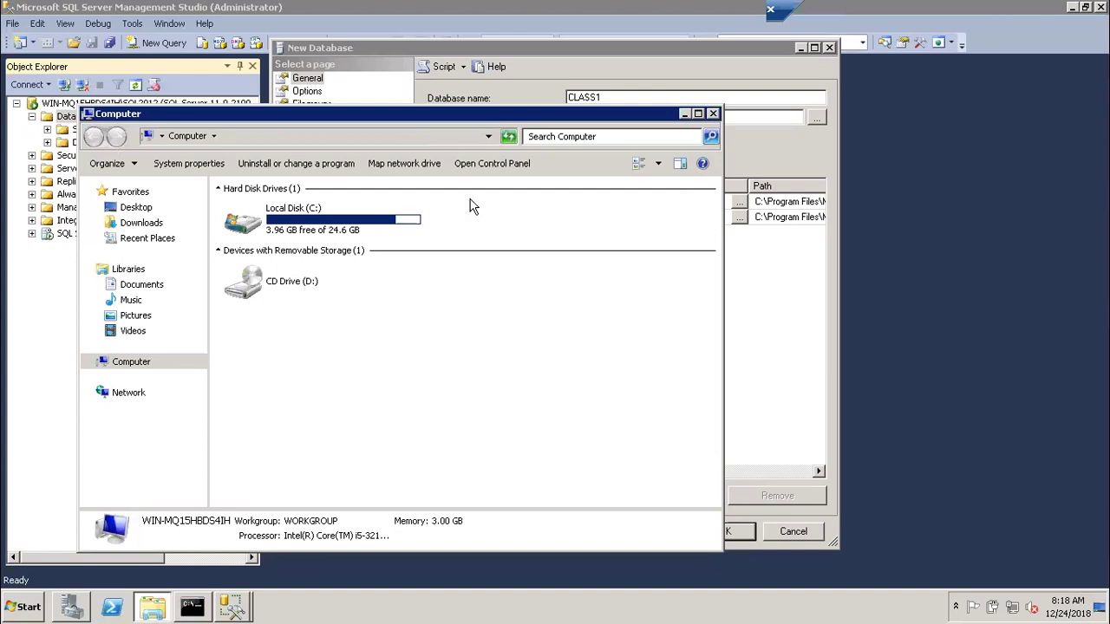
{"action": "left_click", "coordinate": [682, 113]}
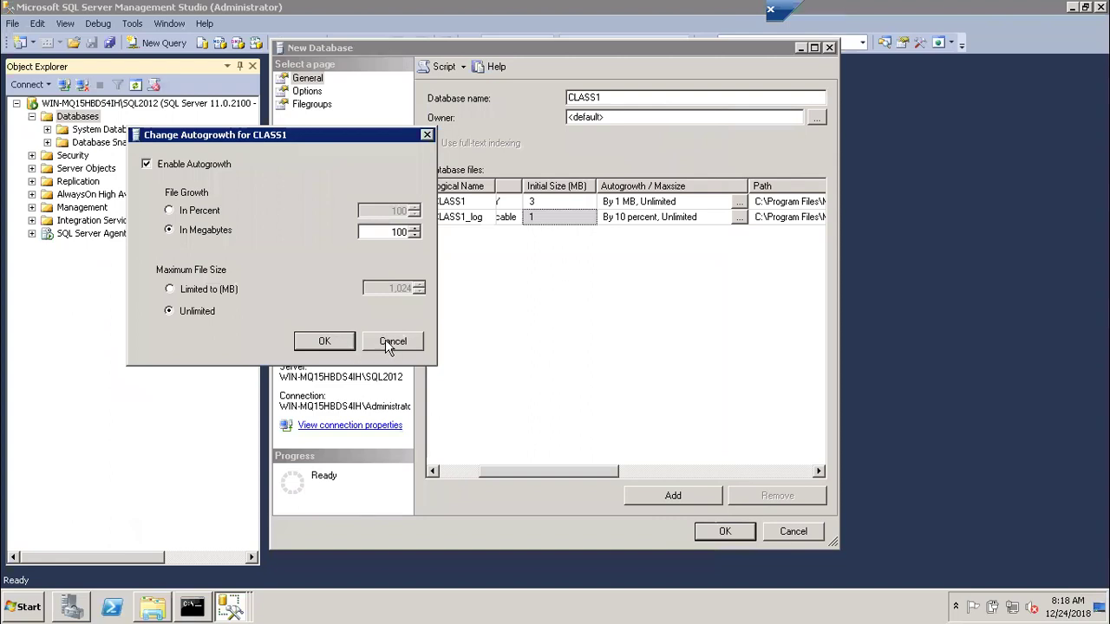
{"action": "left_click", "coordinate": [389, 347]}
Scroll the Database files grid to the Path column and browse for CLASS1's data file folder
{"action": "left_click_drag", "start_coordinate": [556, 471], "coordinate": [707, 466]}
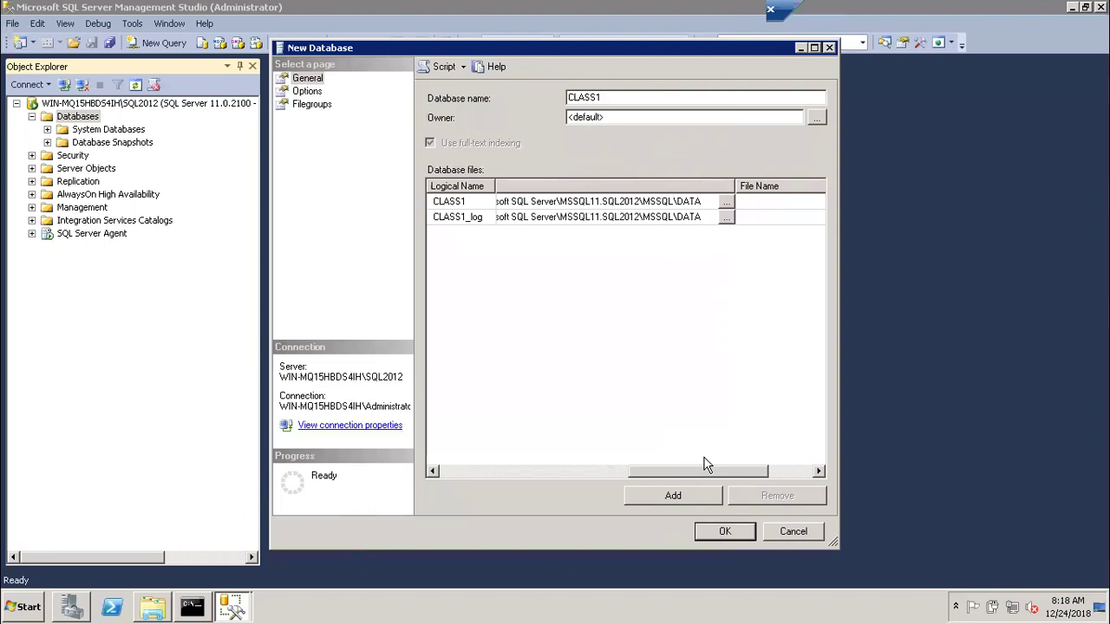
{"action": "left_click", "coordinate": [726, 204]}
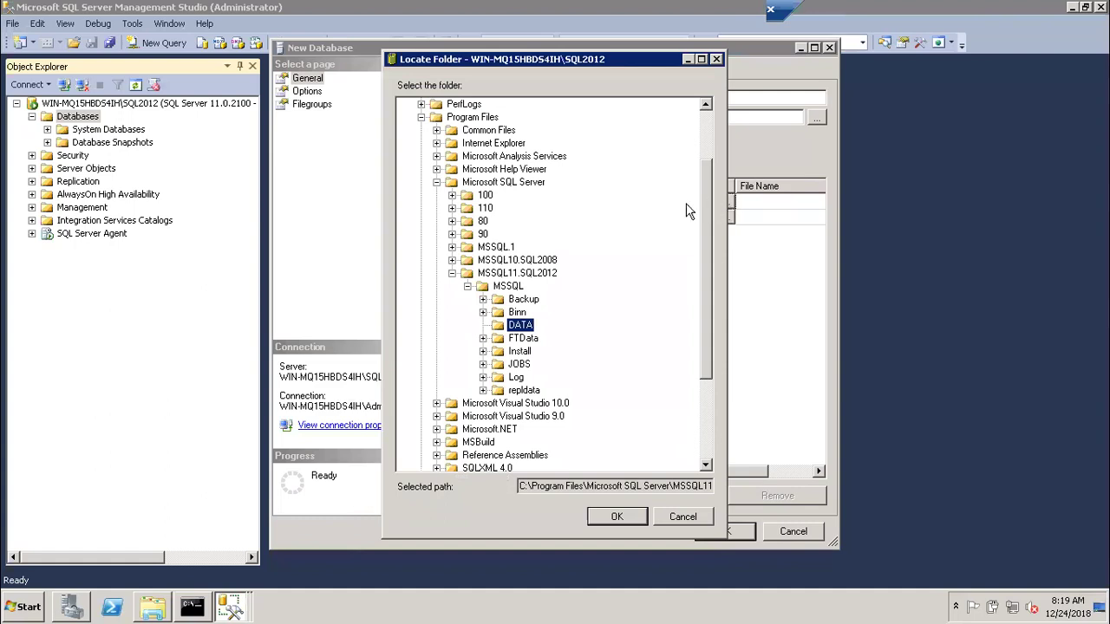
Cancel Locate Folder, keeping the default MSSQL\DATA path, and scroll the files grid back left
{"action": "left_click", "coordinate": [422, 117]}
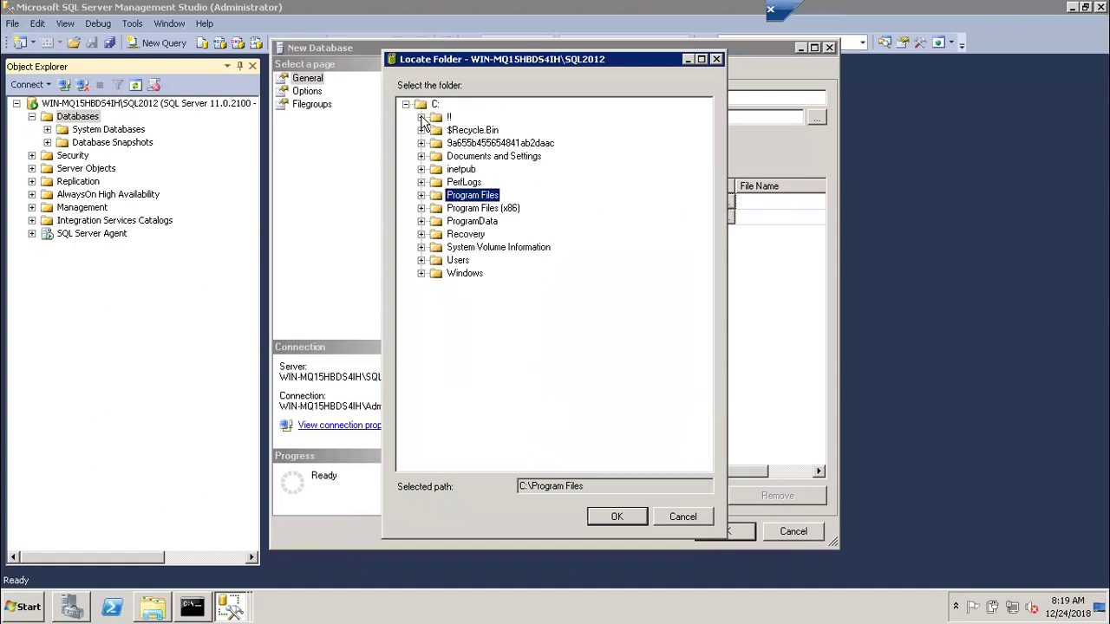
{"action": "left_click", "coordinate": [407, 105]}
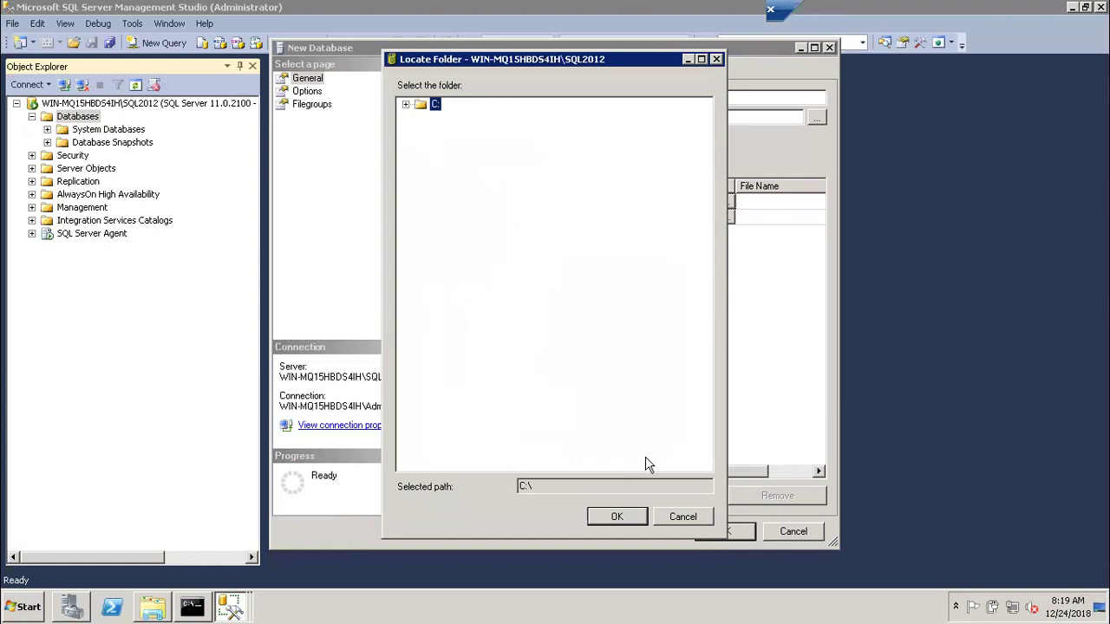
{"action": "left_click", "coordinate": [681, 518]}
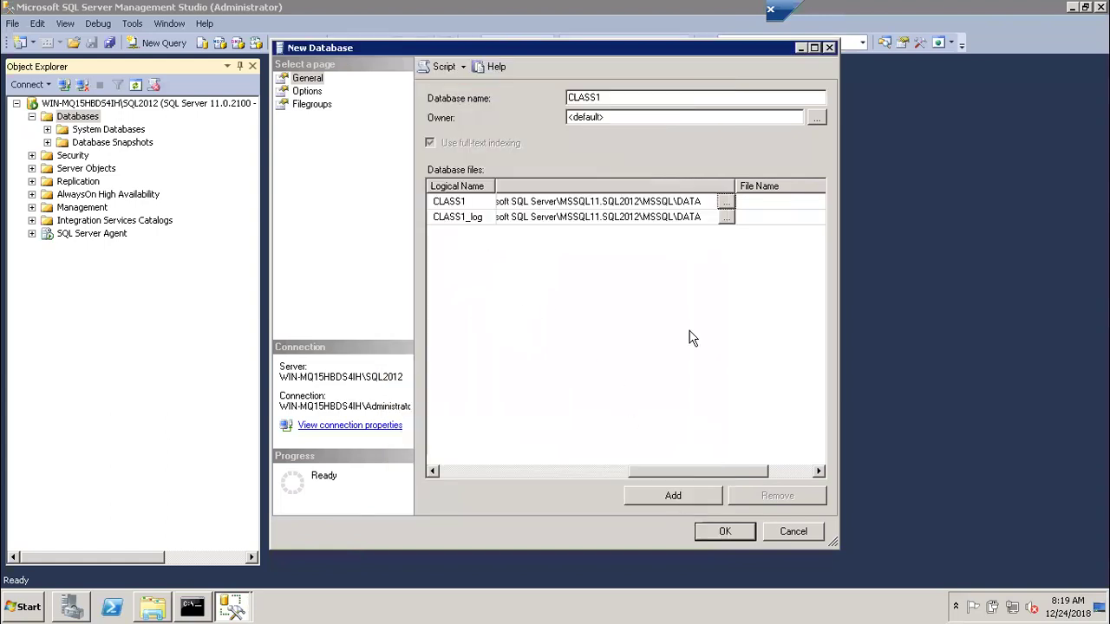
{"action": "left_click_drag", "start_coordinate": [706, 478], "coordinate": [761, 476]}
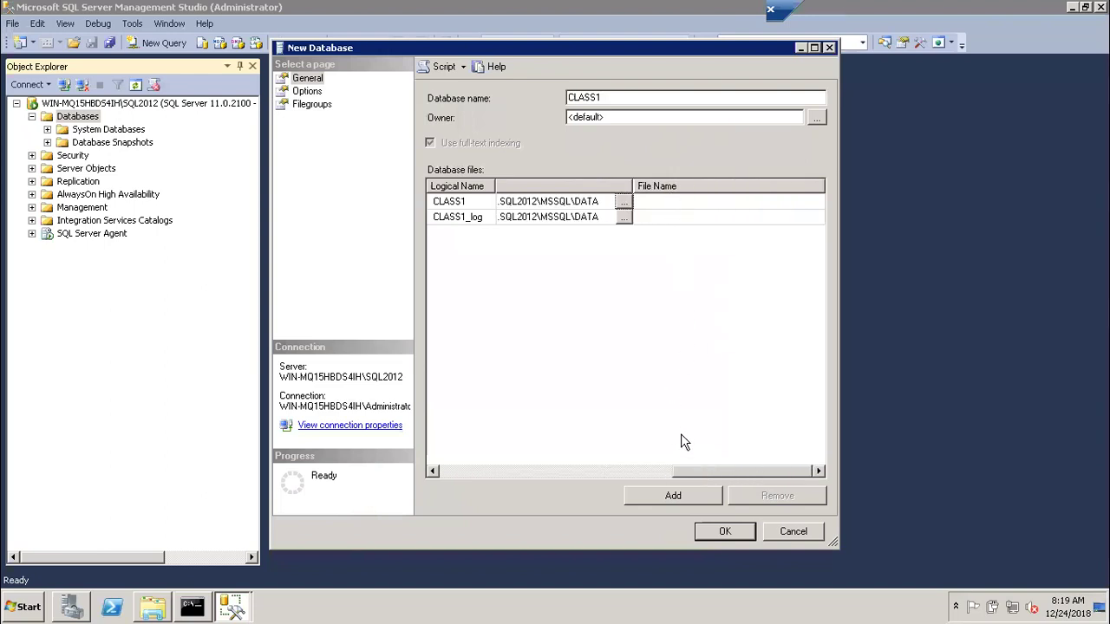
{"action": "left_click_drag", "start_coordinate": [694, 474], "coordinate": [441, 462]}
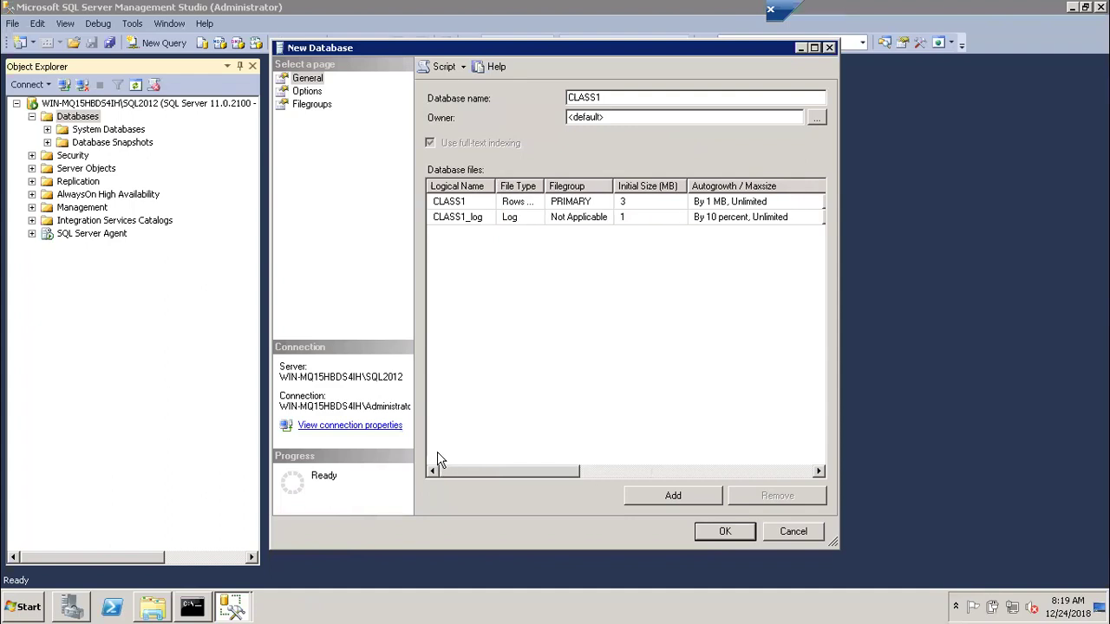
{"action": "left_click", "coordinate": [444, 202]}
Add a third database file row and give it the logical name CLASS1_F2
{"action": "left_click", "coordinate": [451, 216]}
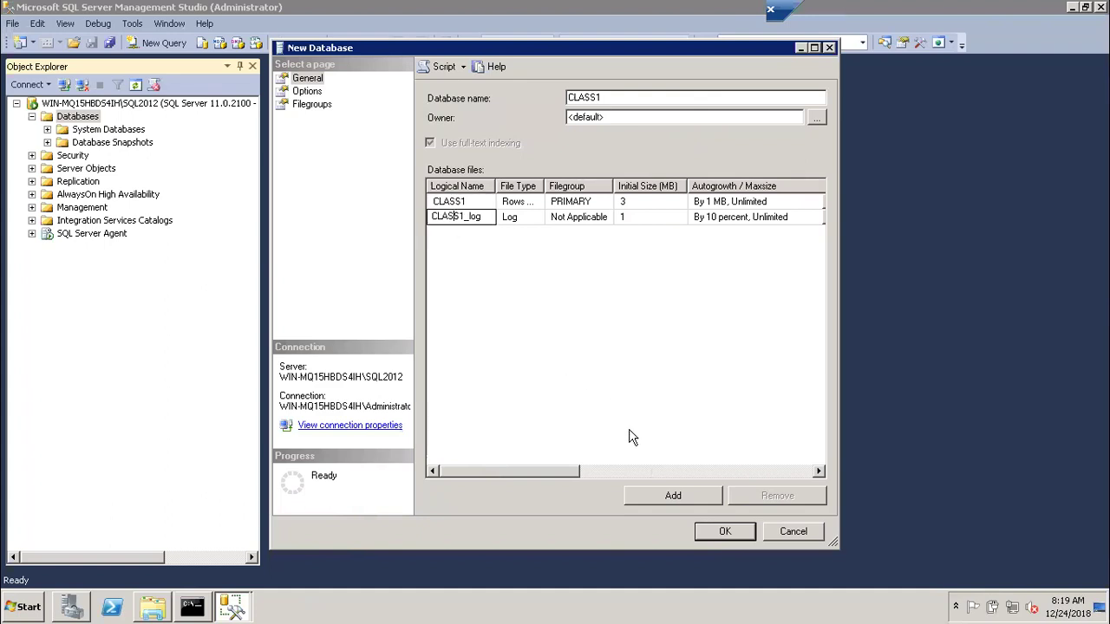
{"action": "left_click", "coordinate": [674, 504]}
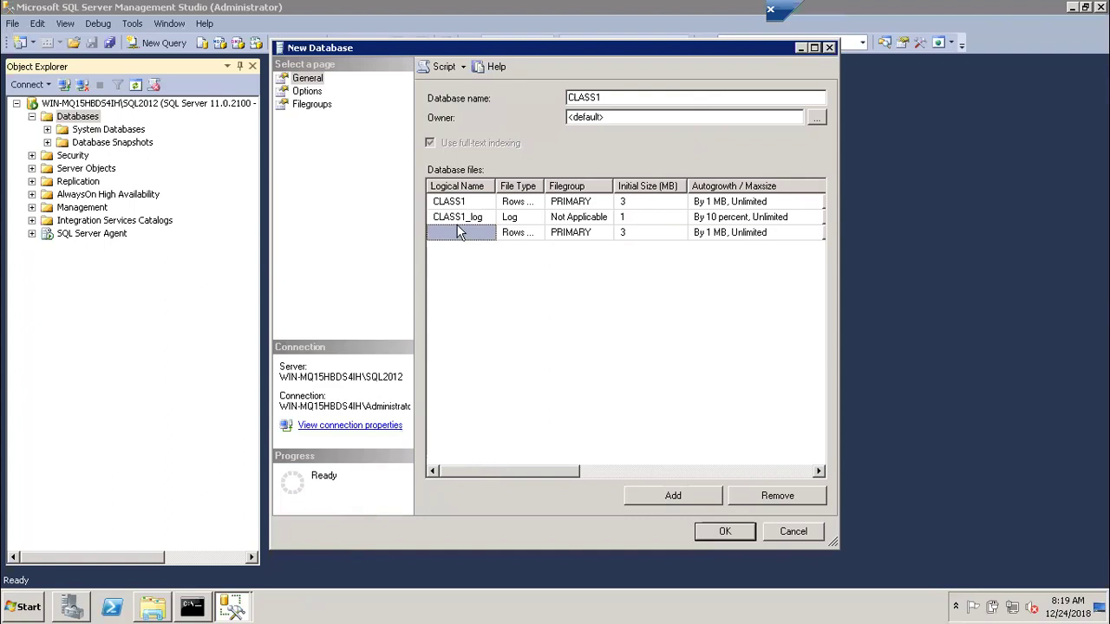
{"action": "left_click", "coordinate": [458, 219]}
{"action": "left_click", "coordinate": [454, 234]}
{"action": "type", "text": "CLASS1"}
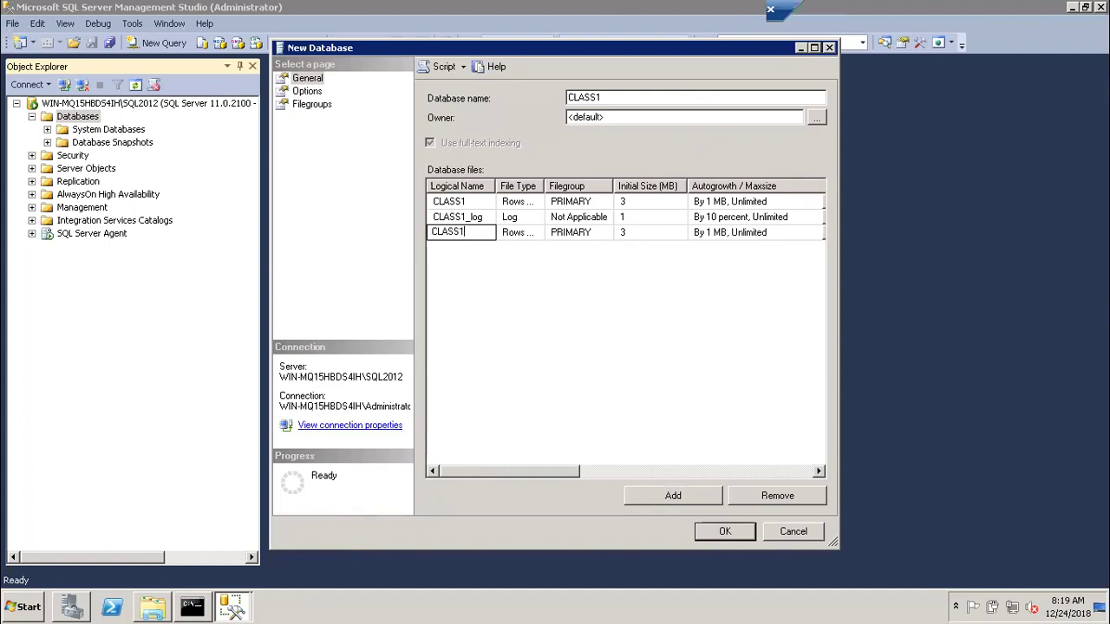
{"action": "type", "text": "_F1"}
{"action": "key", "text": "BackSpace"}
{"action": "type", "text": "2"}
{"action": "left_click", "coordinate": [568, 235]}
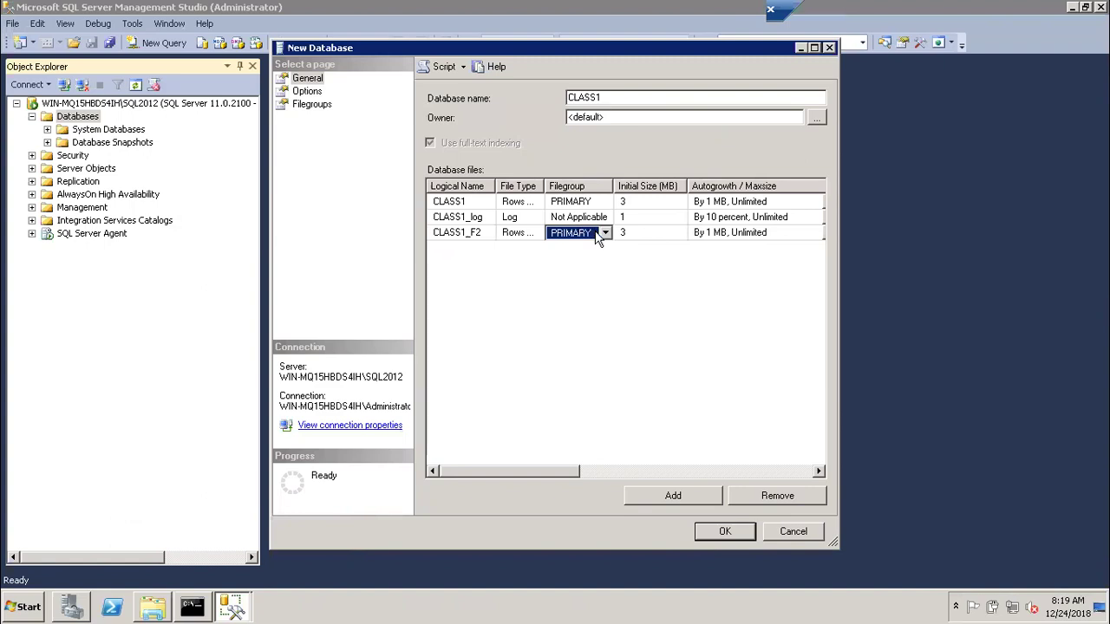
Keep CLASS1_F2 in the PRIMARY filegroup as a Rows data file
{"action": "left_click", "coordinate": [606, 234]}
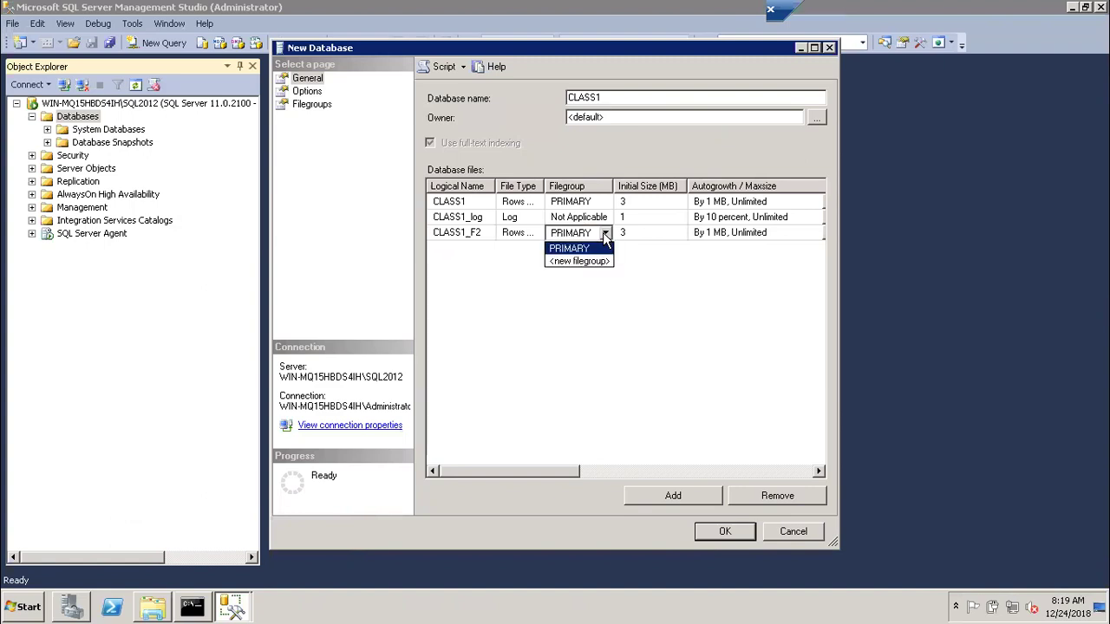
{"action": "left_click", "coordinate": [605, 234]}
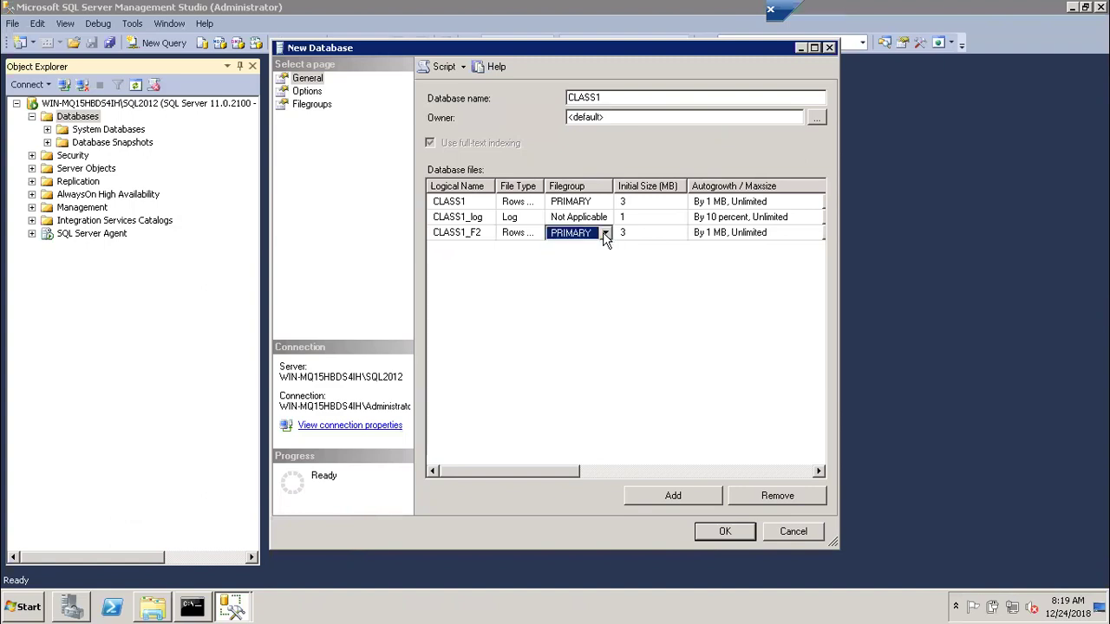
{"action": "left_click", "coordinate": [523, 234]}
{"action": "left_click", "coordinate": [536, 234]}
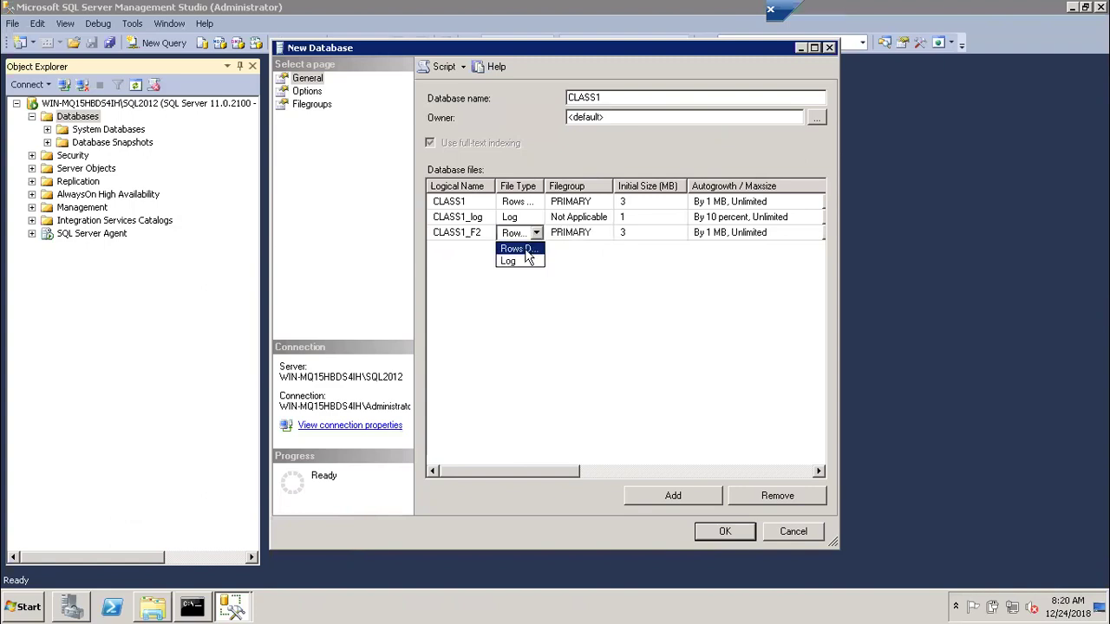
{"action": "left_click", "coordinate": [536, 235]}
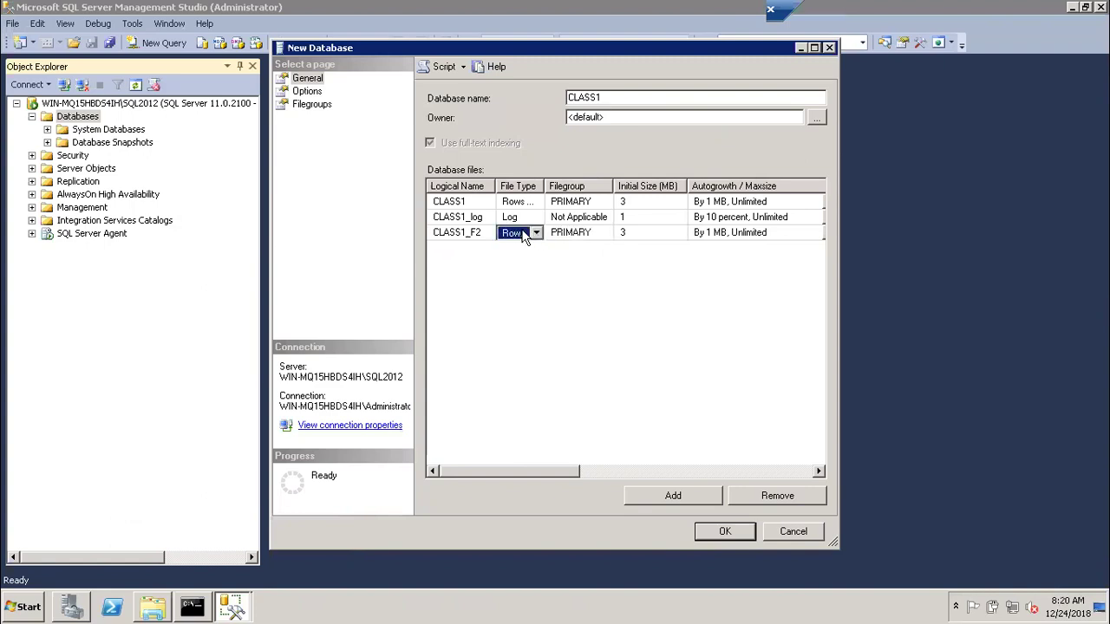
Change CLASS1_F2's file type to Log, growing by 10 percent, unlimited
{"action": "left_click", "coordinate": [535, 232]}
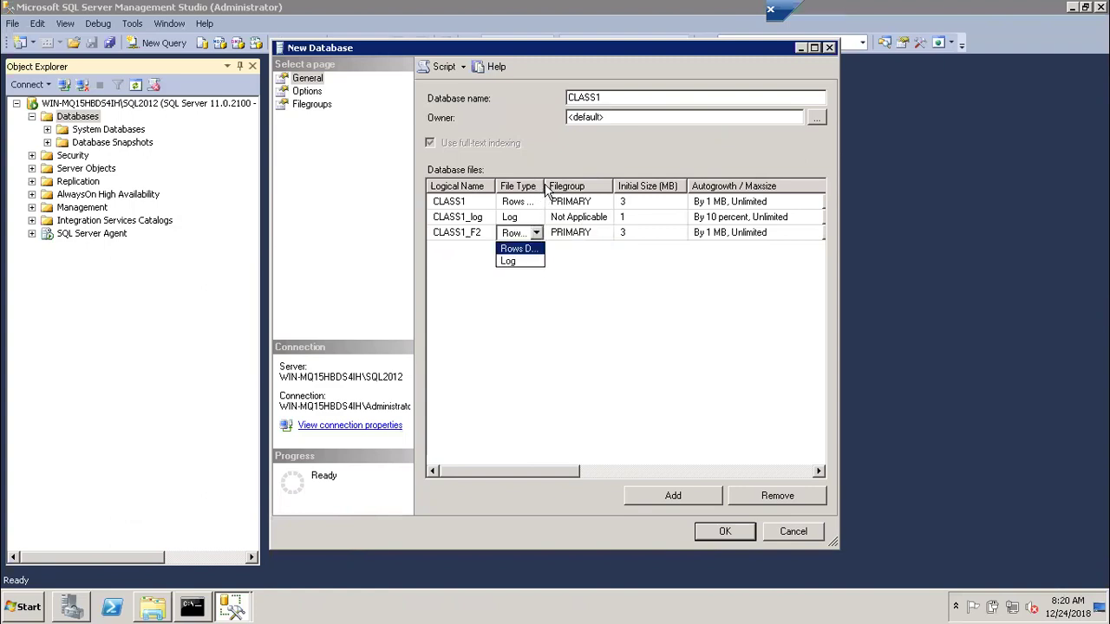
{"action": "left_click", "coordinate": [546, 191]}
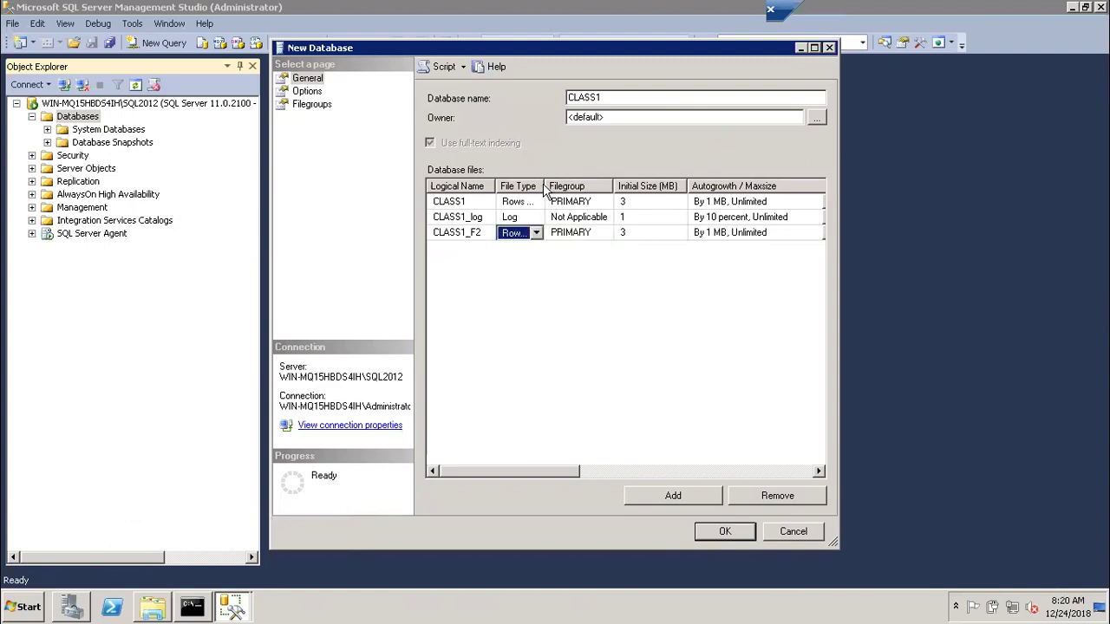
{"action": "left_click", "coordinate": [537, 234]}
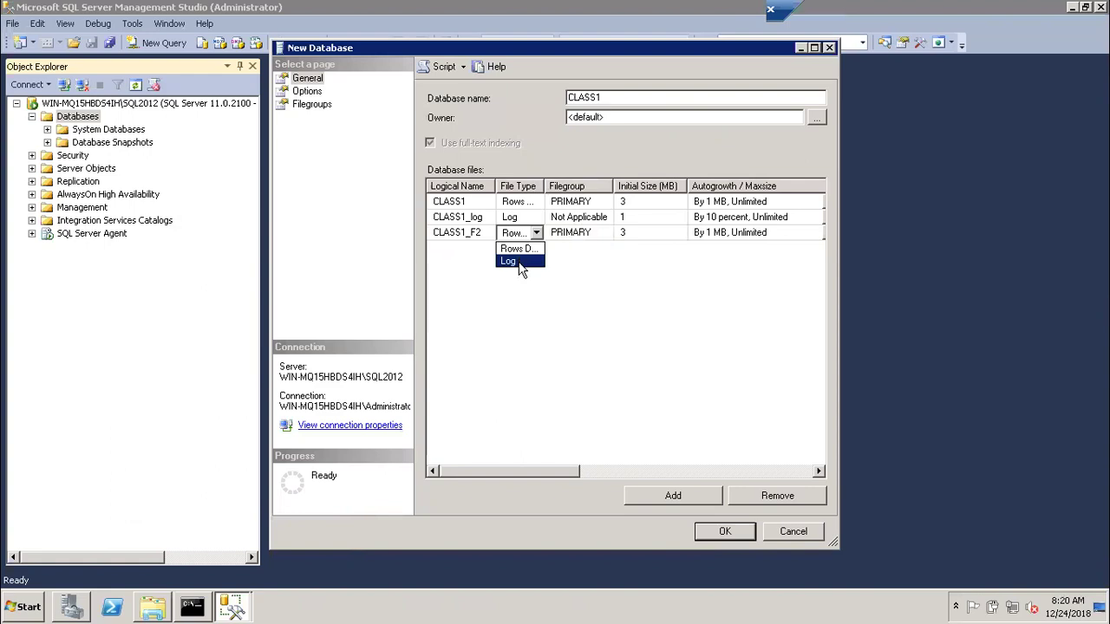
{"action": "left_click", "coordinate": [521, 262]}
{"action": "left_click", "coordinate": [537, 233]}
{"action": "left_click", "coordinate": [516, 249]}
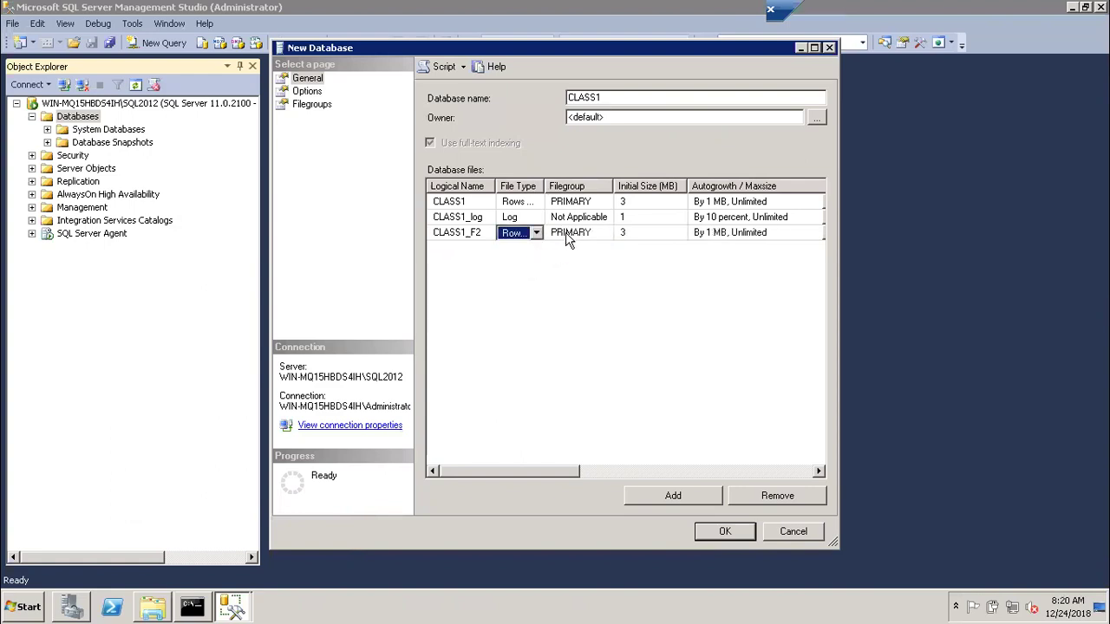
{"action": "left_click", "coordinate": [537, 233]}
{"action": "left_click", "coordinate": [531, 262]}
{"action": "left_click", "coordinate": [463, 239]}
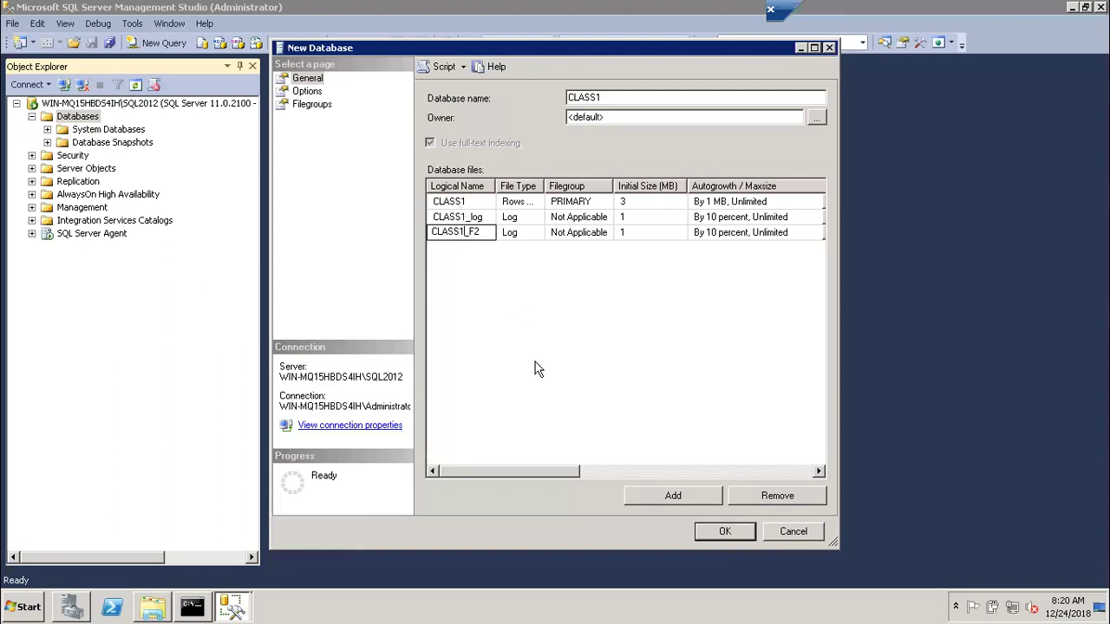
Remove CLASS1_F2 and view CLASS1's Options page (Full recovery, SQL Server 2012 compatibility)
{"action": "left_click", "coordinate": [488, 244]}
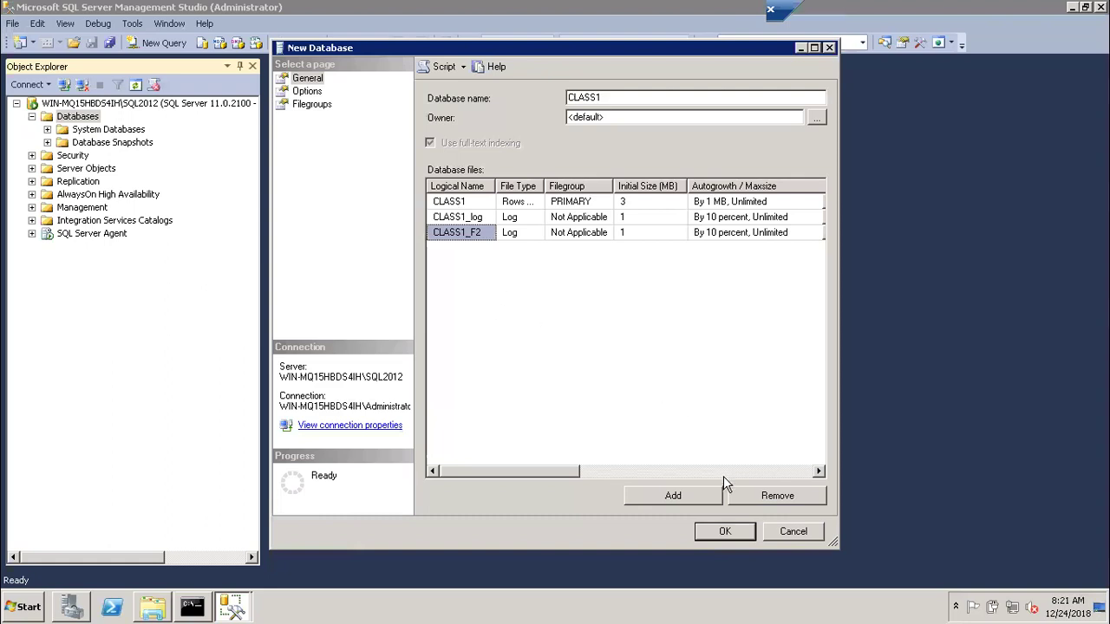
{"action": "left_click", "coordinate": [761, 498]}
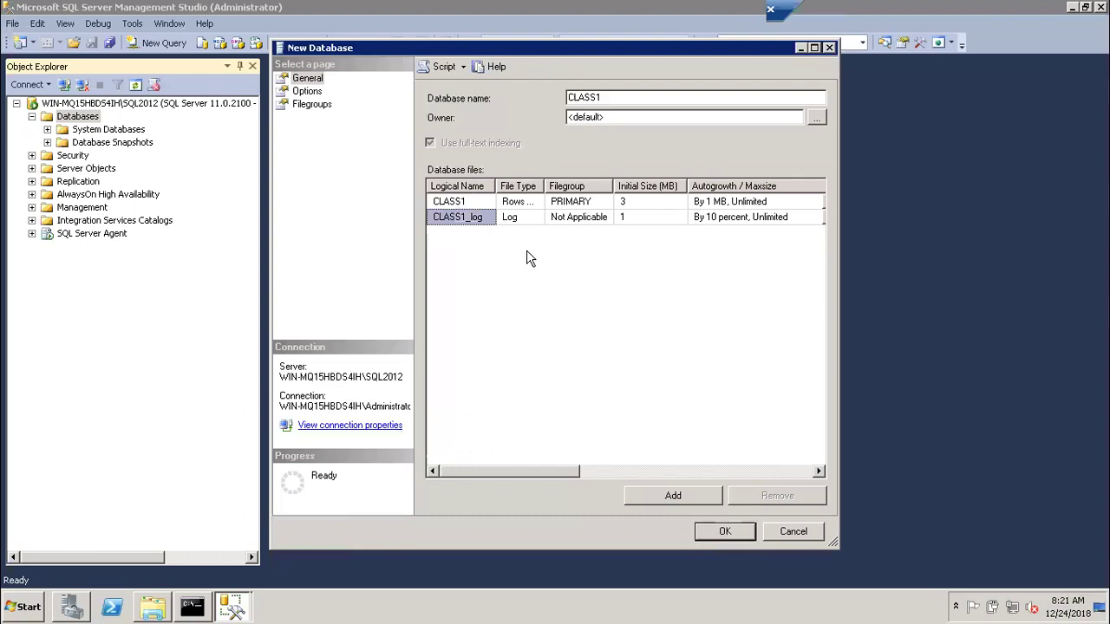
{"action": "left_click", "coordinate": [309, 92]}
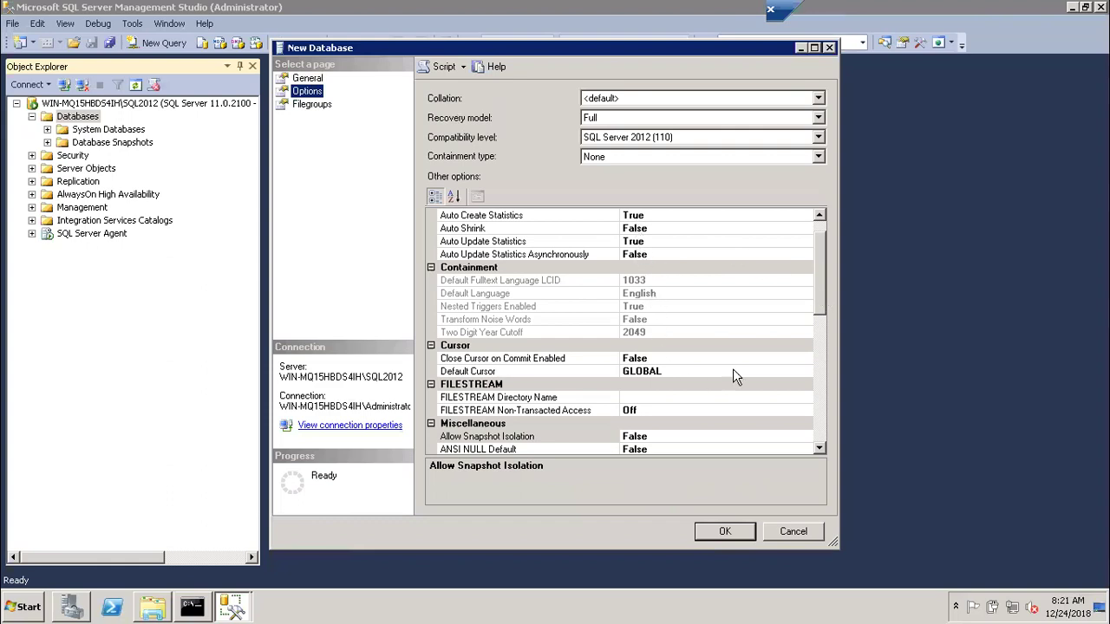
Scroll through the options, return to the General page, and confirm with OK to create CLASS1
{"action": "left_click_drag", "start_coordinate": [824, 281], "coordinate": [811, 257]}
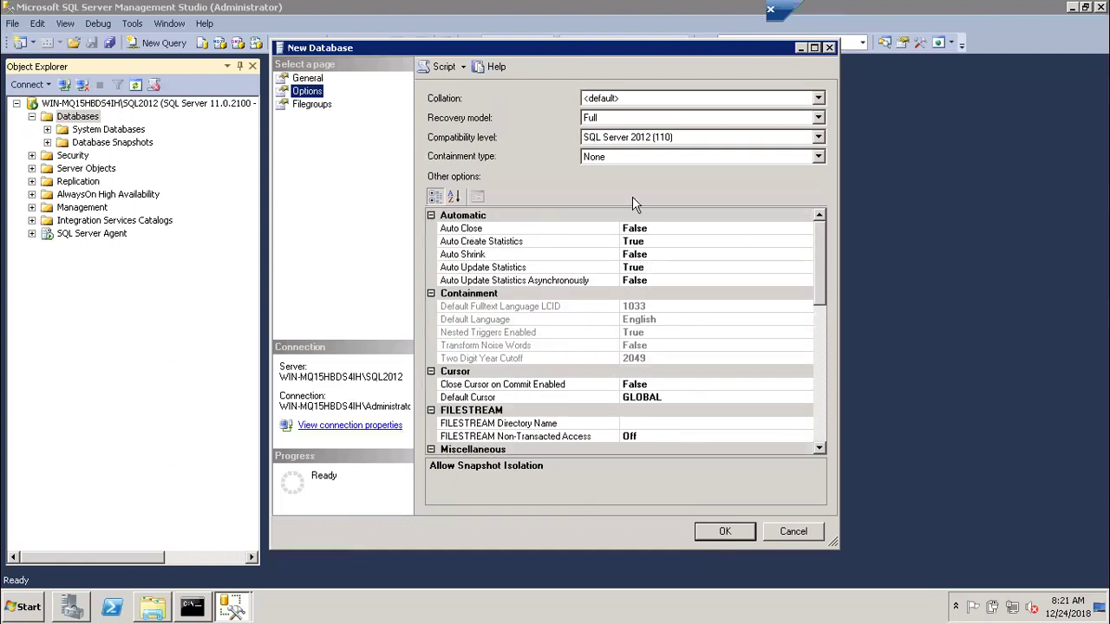
{"action": "left_click", "coordinate": [321, 75]}
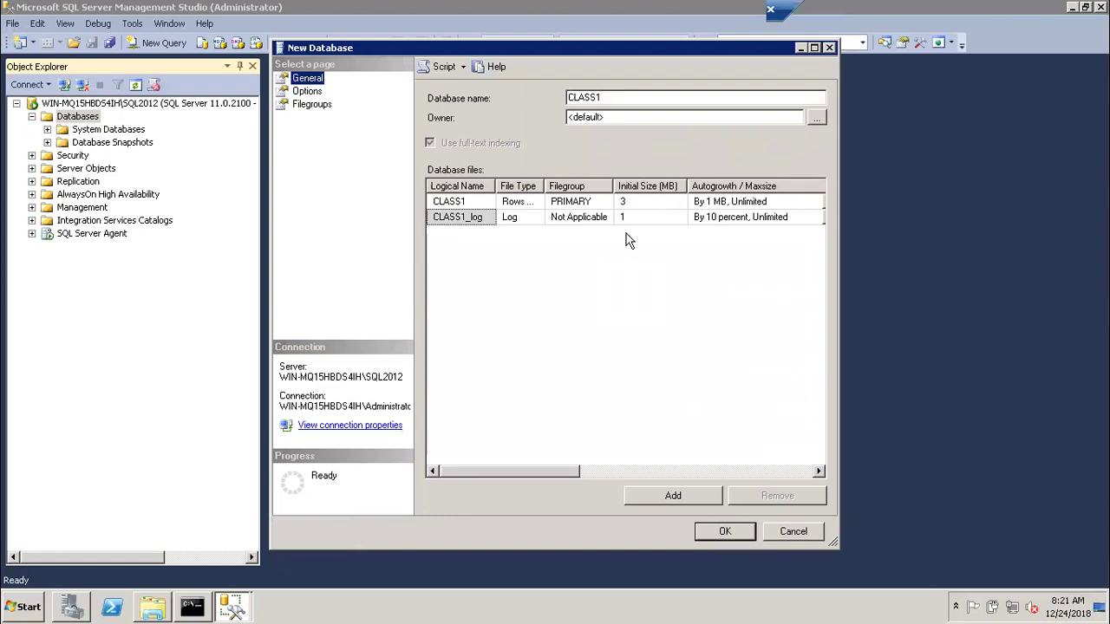
{"action": "left_click", "coordinate": [721, 531]}
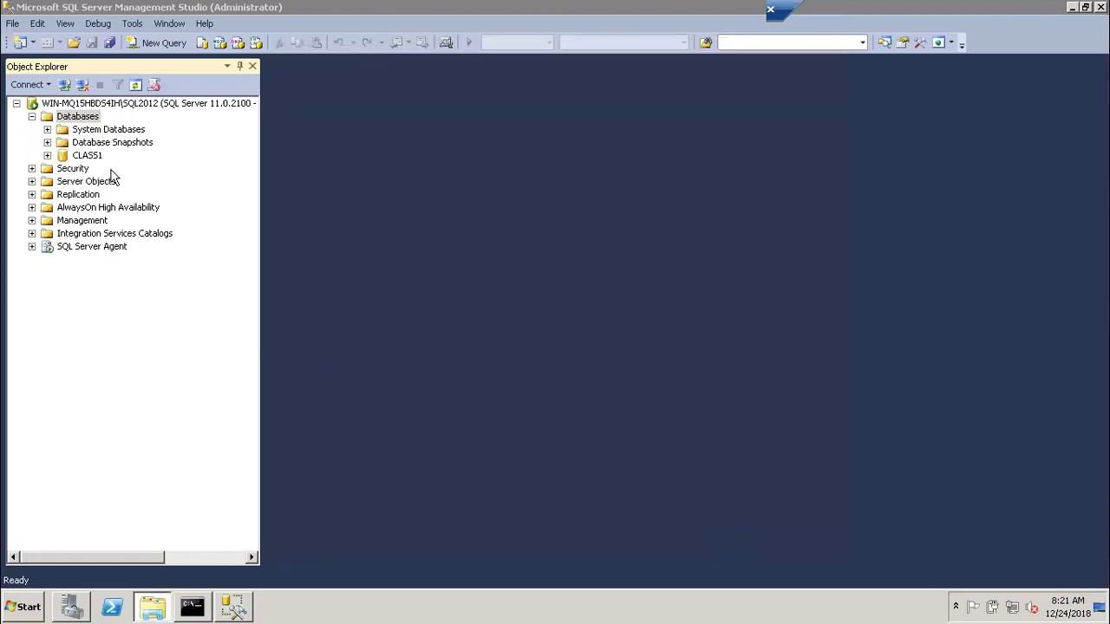
{"action": "left_click", "coordinate": [46, 156]}
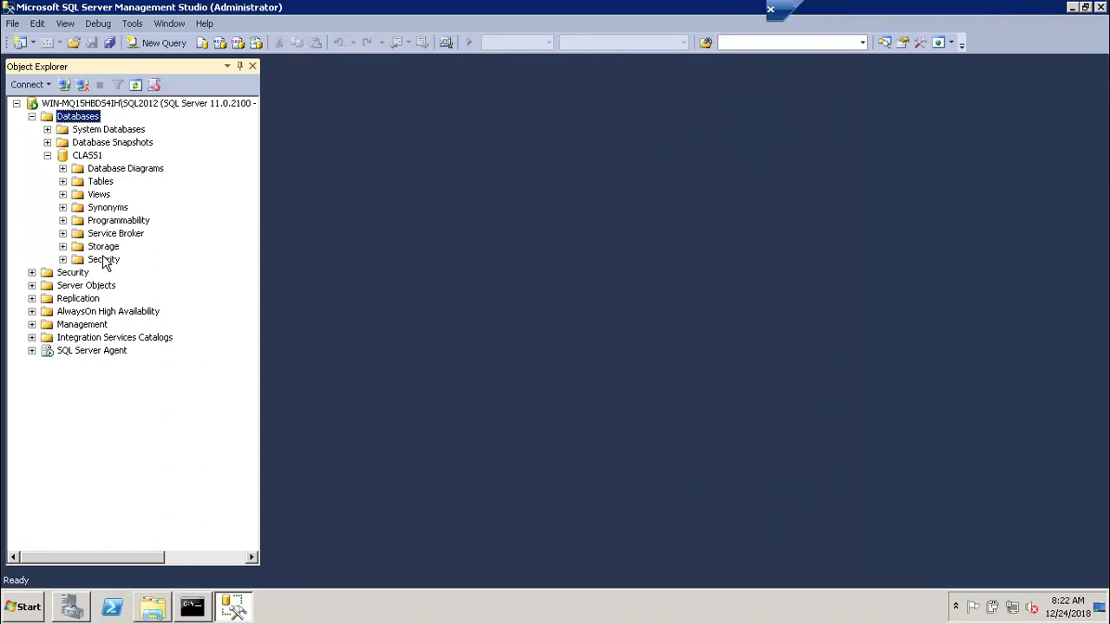
{"action": "left_click", "coordinate": [63, 181]}
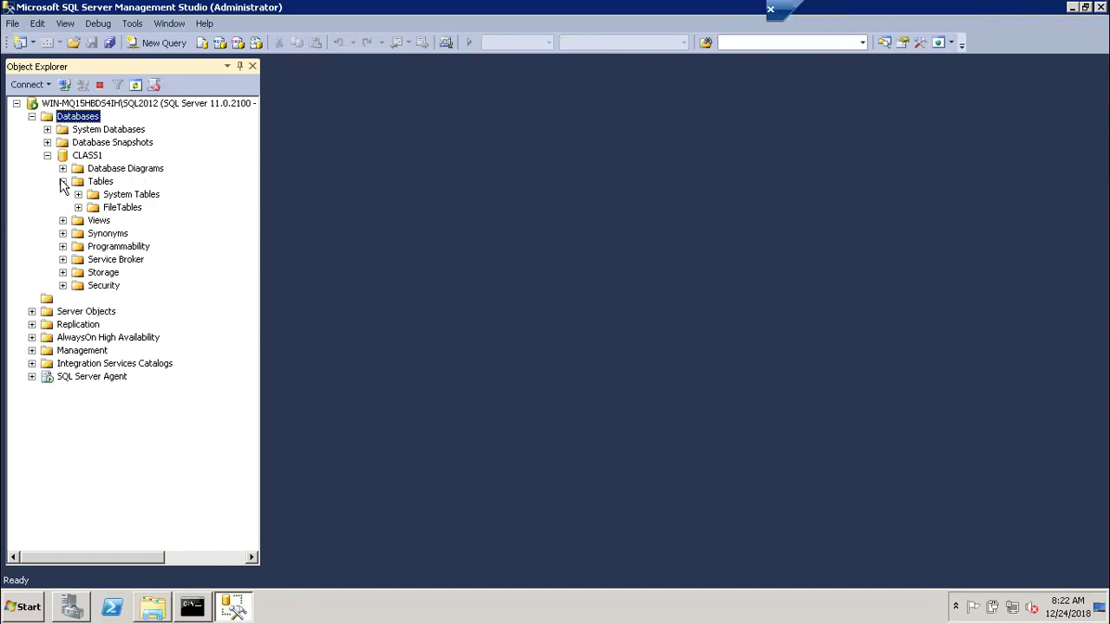
{"action": "left_click", "coordinate": [78, 194]}
{"action": "left_click", "coordinate": [78, 207]}
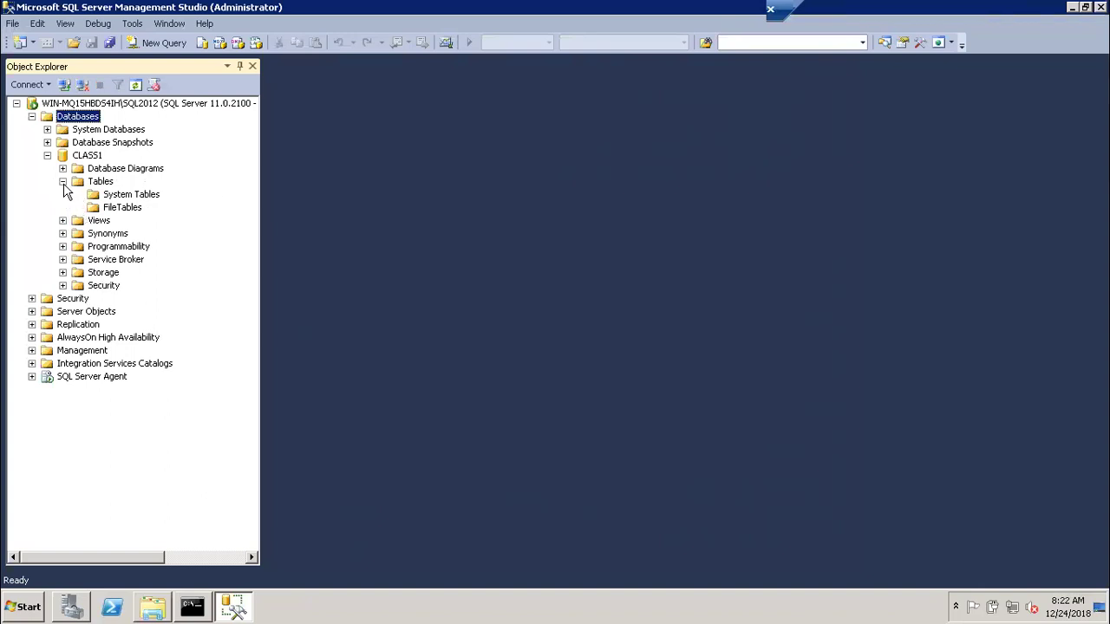
{"action": "left_click", "coordinate": [63, 182]}
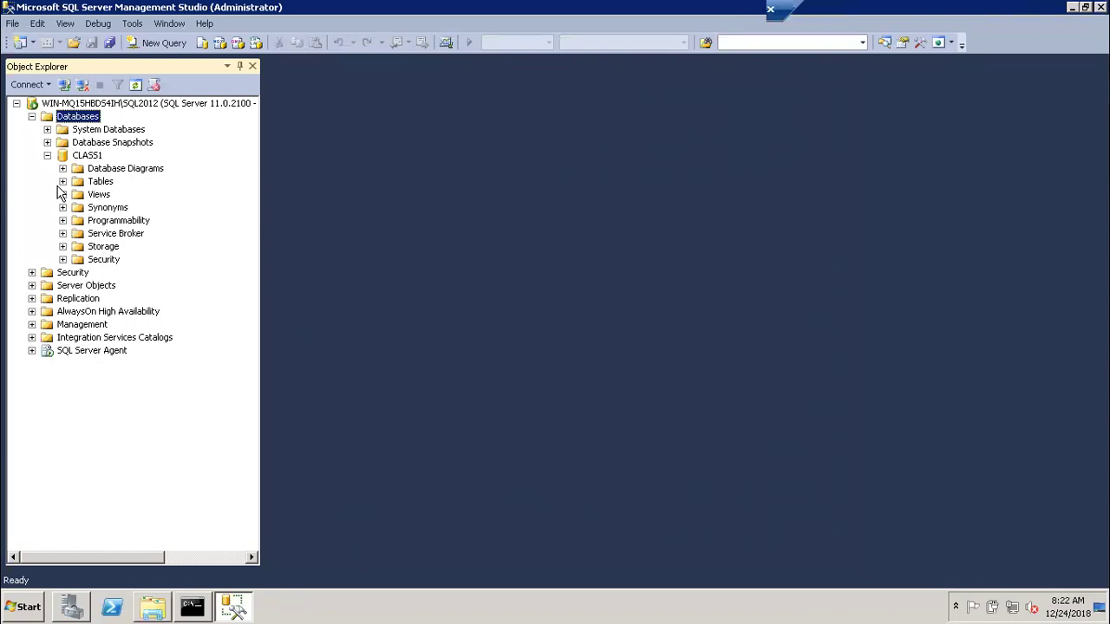
{"action": "left_click", "coordinate": [47, 129]}
{"action": "left_click", "coordinate": [63, 155]}
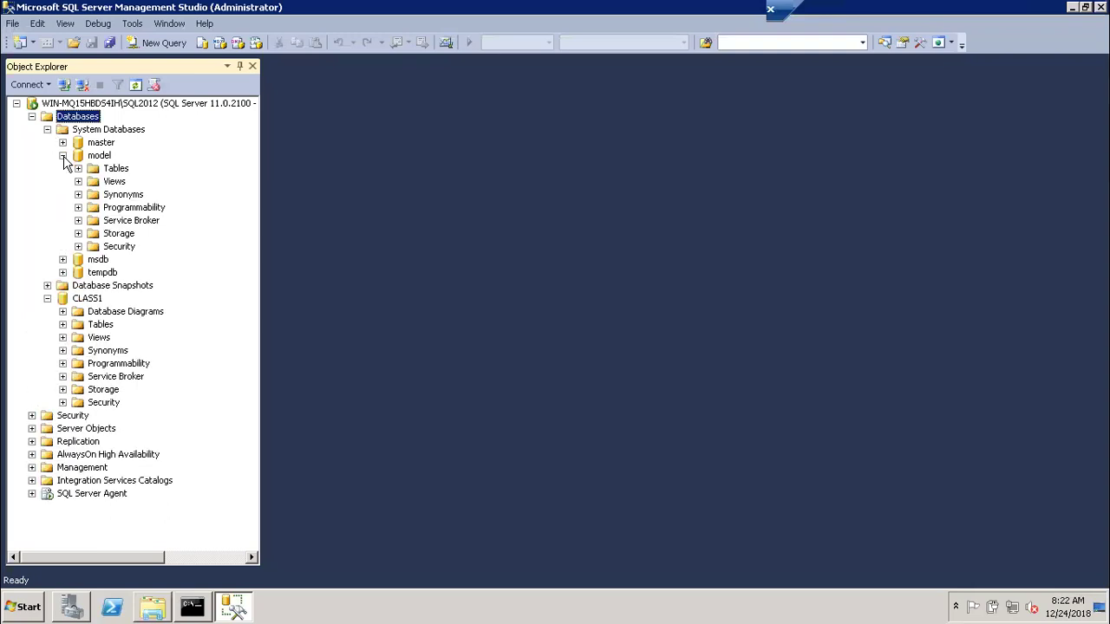
{"action": "left_click", "coordinate": [78, 168]}
{"action": "left_click", "coordinate": [93, 183]}
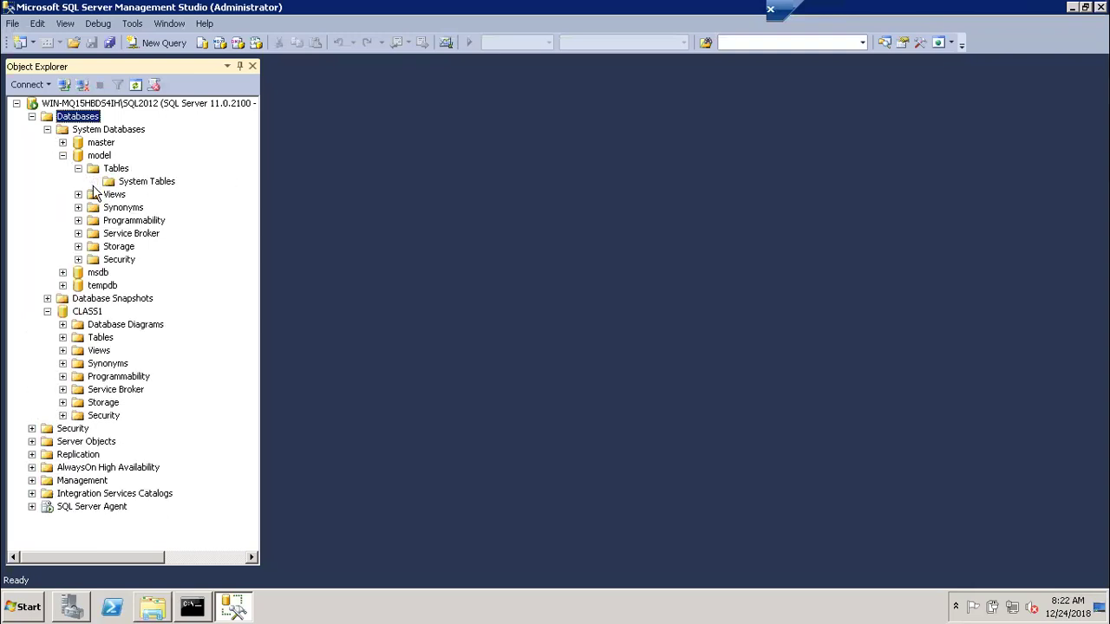
{"action": "left_click", "coordinate": [137, 88]}
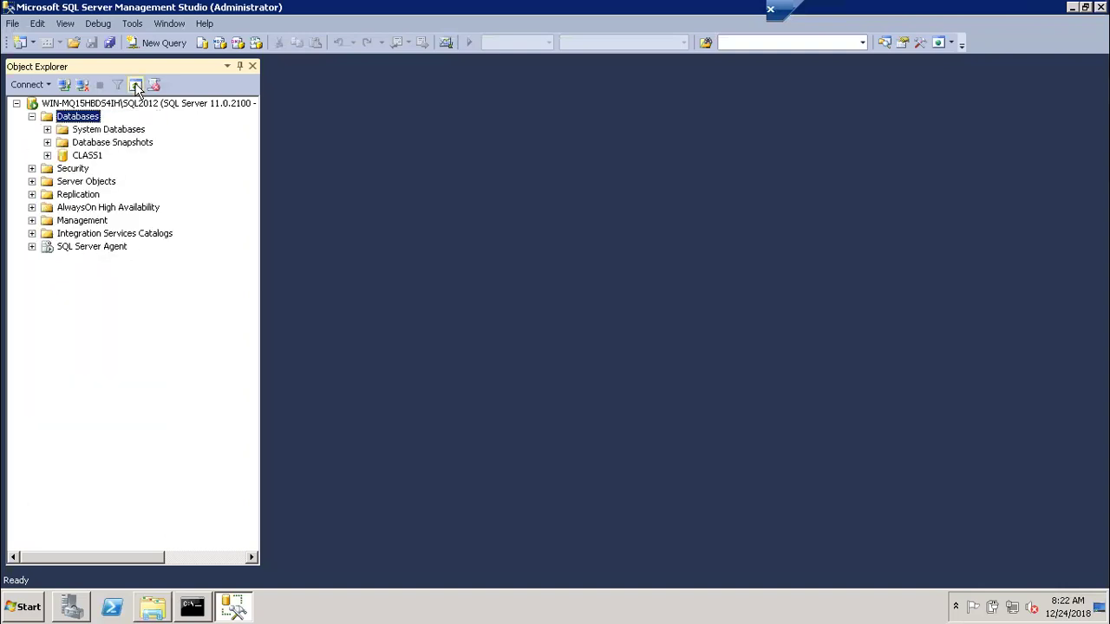
{"action": "left_click", "coordinate": [46, 129]}
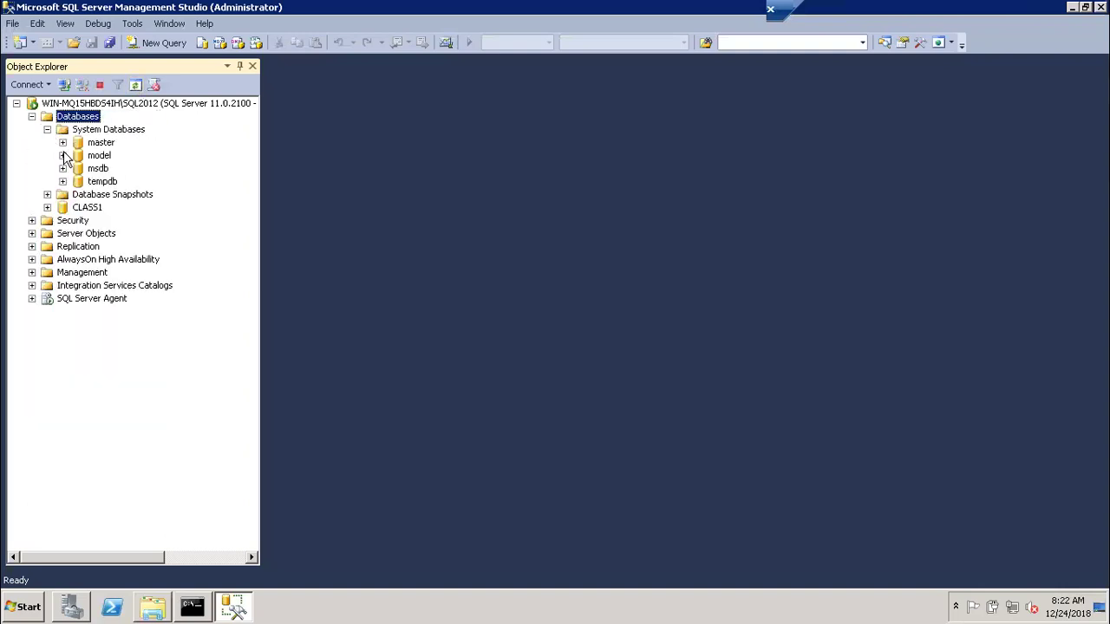
Browse model's Views, System Views and Tables folders in Object Explorer, then collapse them
{"action": "left_click", "coordinate": [62, 155]}
{"action": "left_click", "coordinate": [78, 181]}
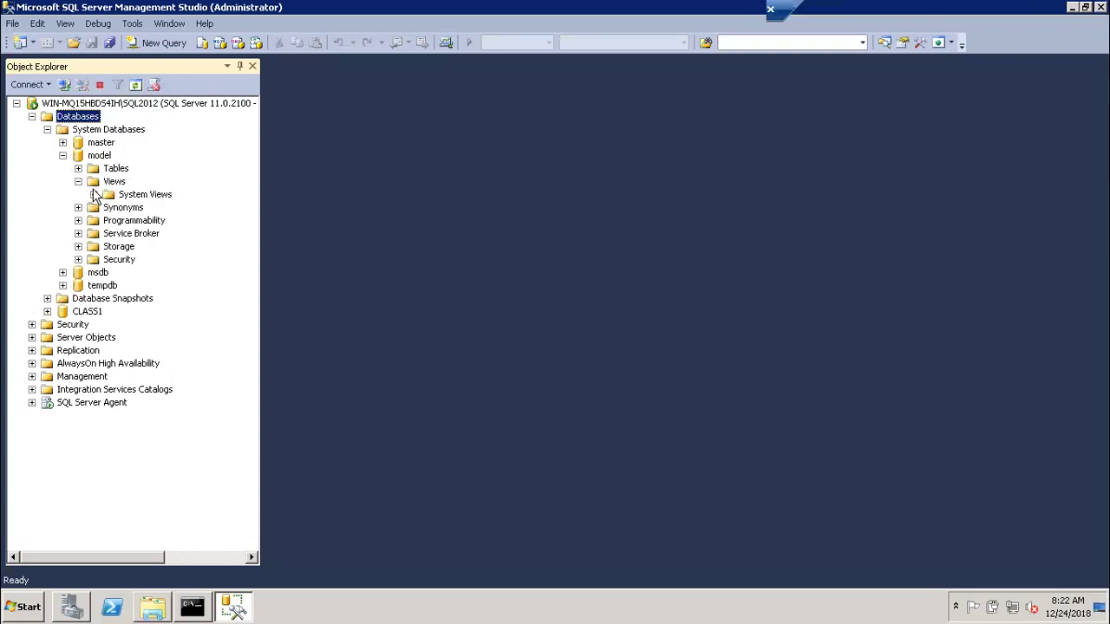
{"action": "left_click", "coordinate": [95, 194]}
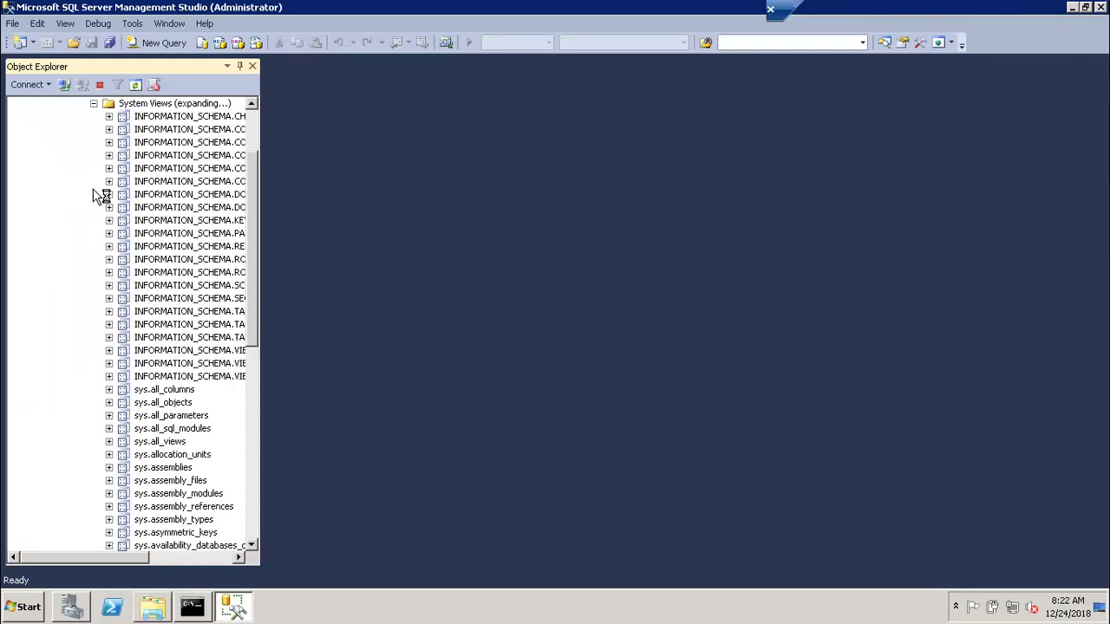
{"action": "left_click", "coordinate": [93, 103]}
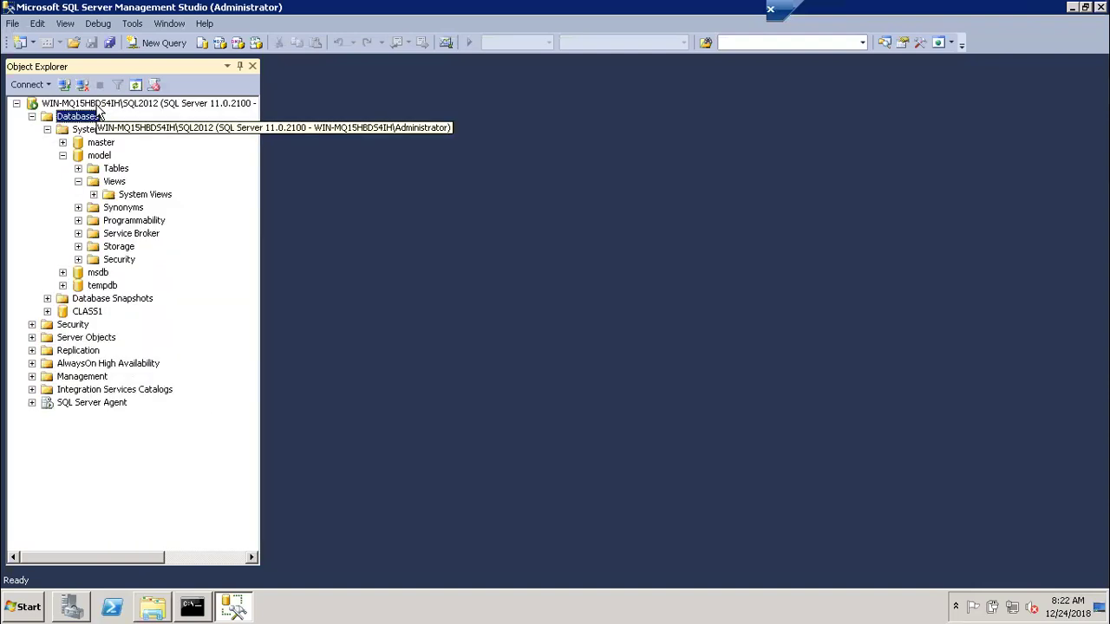
{"action": "left_click", "coordinate": [78, 169]}
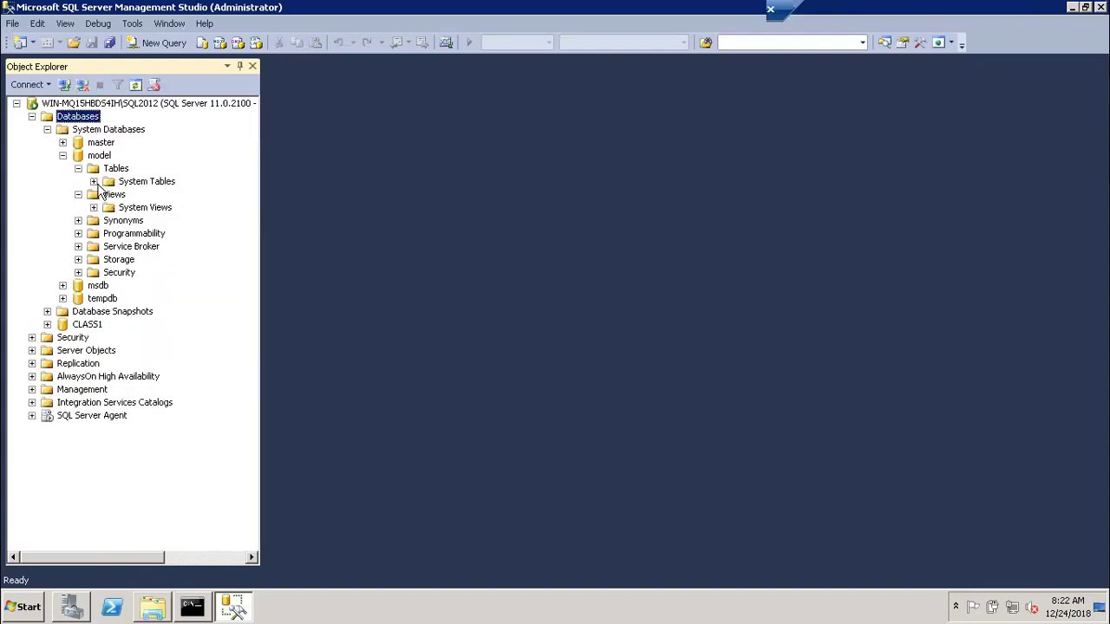
{"action": "left_click", "coordinate": [78, 169]}
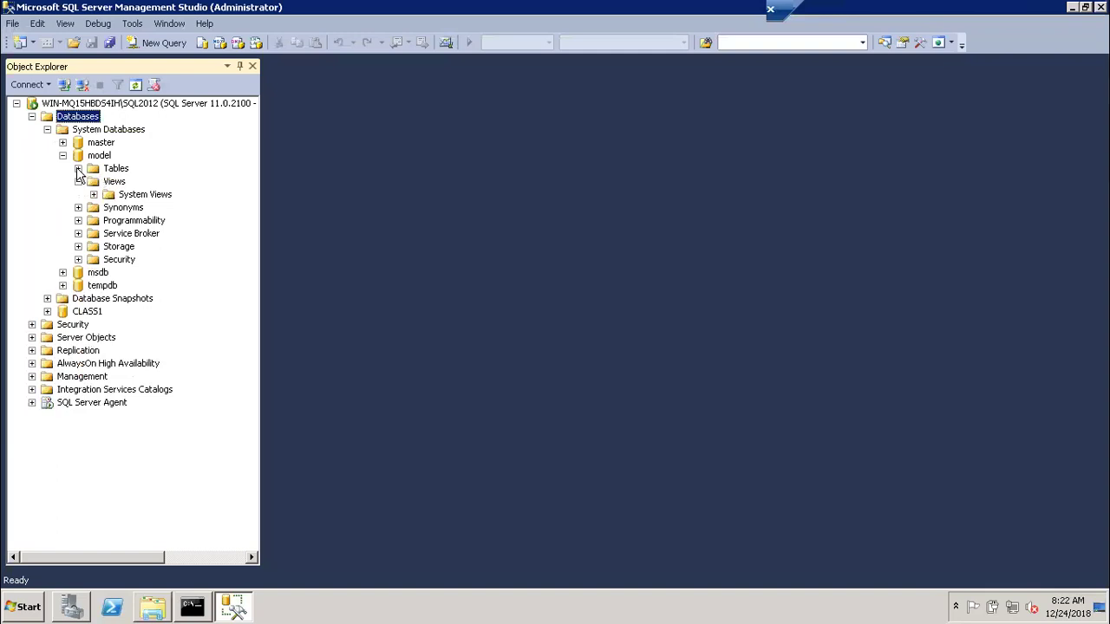
{"action": "left_click", "coordinate": [78, 182]}
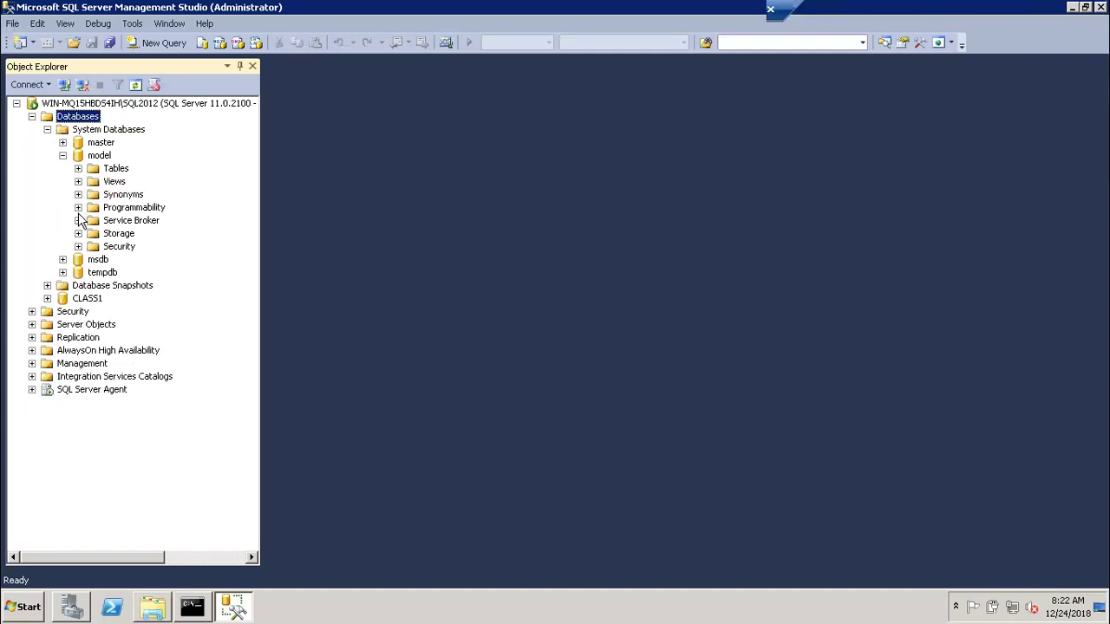
Expand CLASS1 and compare its Tables and System Views with model's, then collapse model
{"action": "left_click", "coordinate": [47, 298]}
{"action": "left_click", "coordinate": [62, 324]}
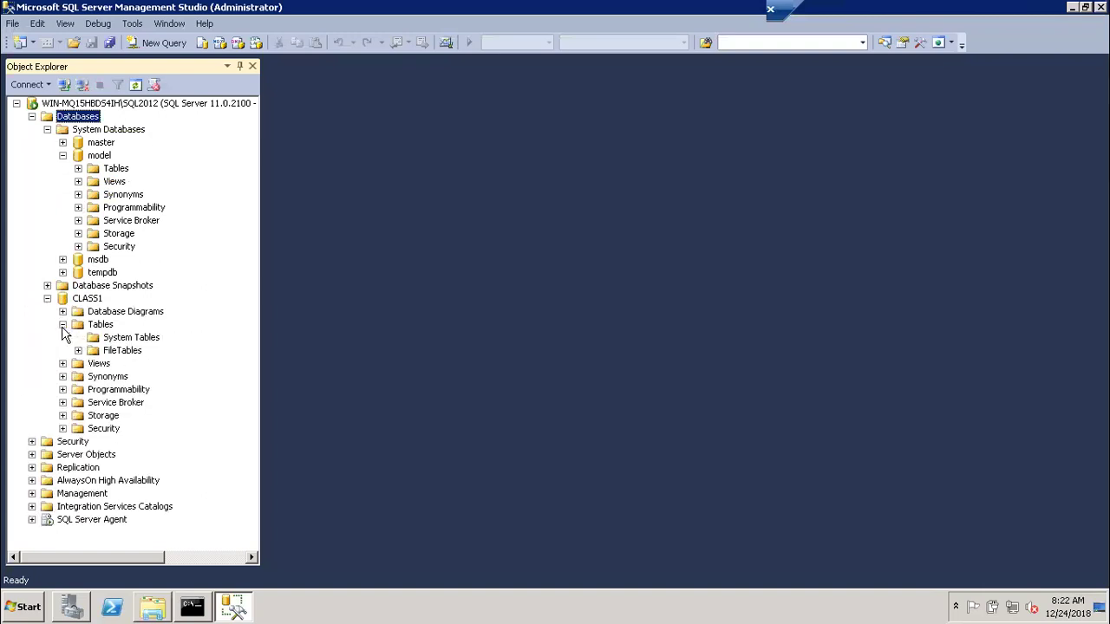
{"action": "left_click", "coordinate": [62, 324]}
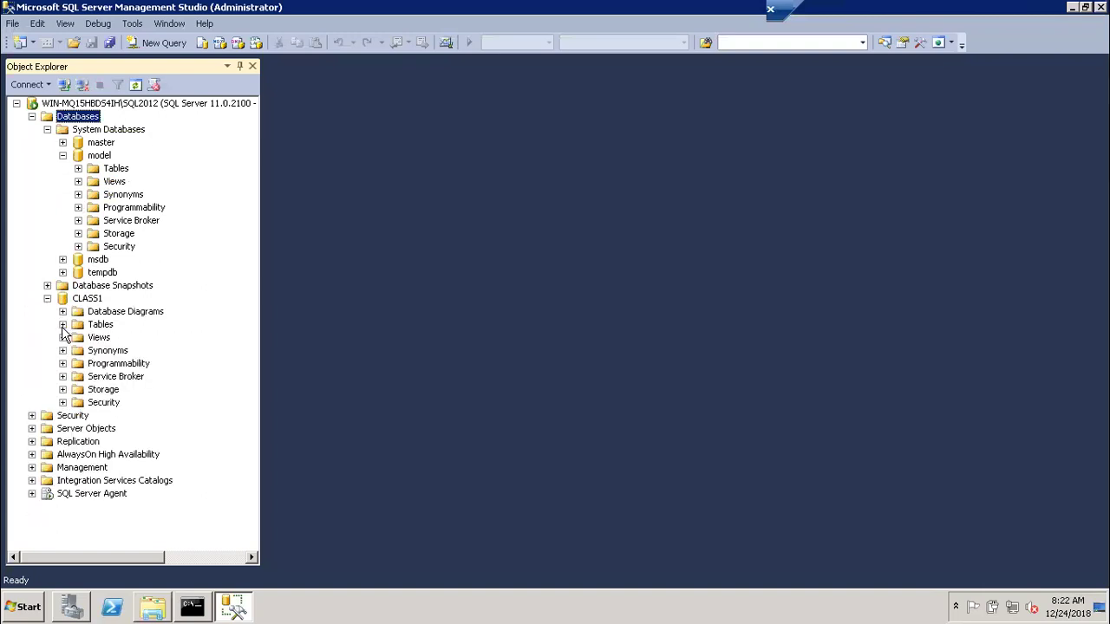
{"action": "left_click", "coordinate": [78, 168]}
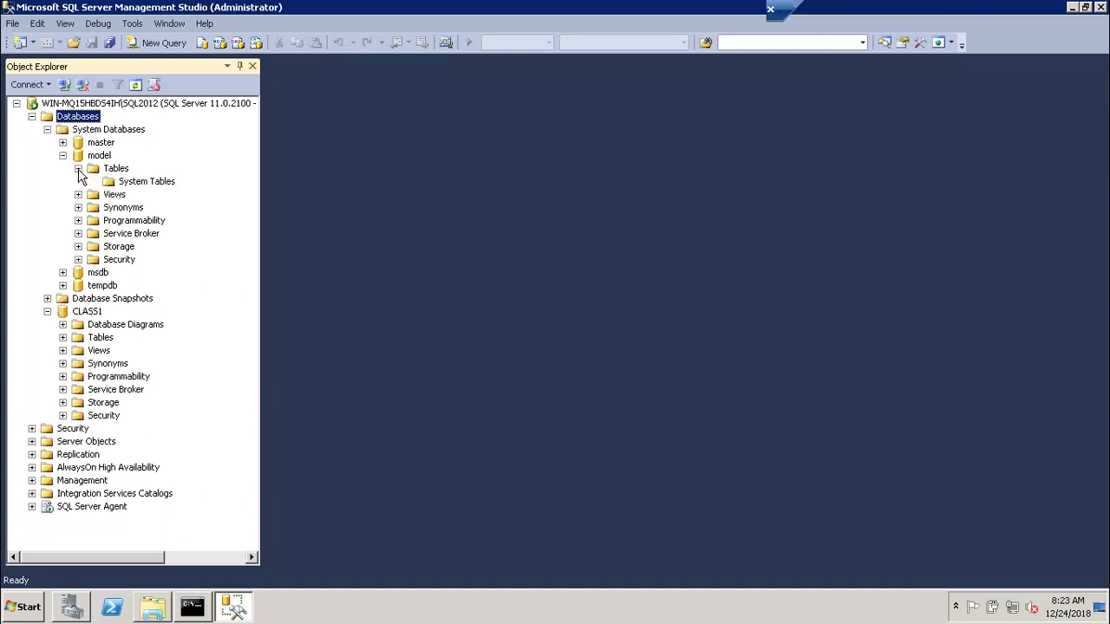
{"action": "left_click", "coordinate": [78, 168]}
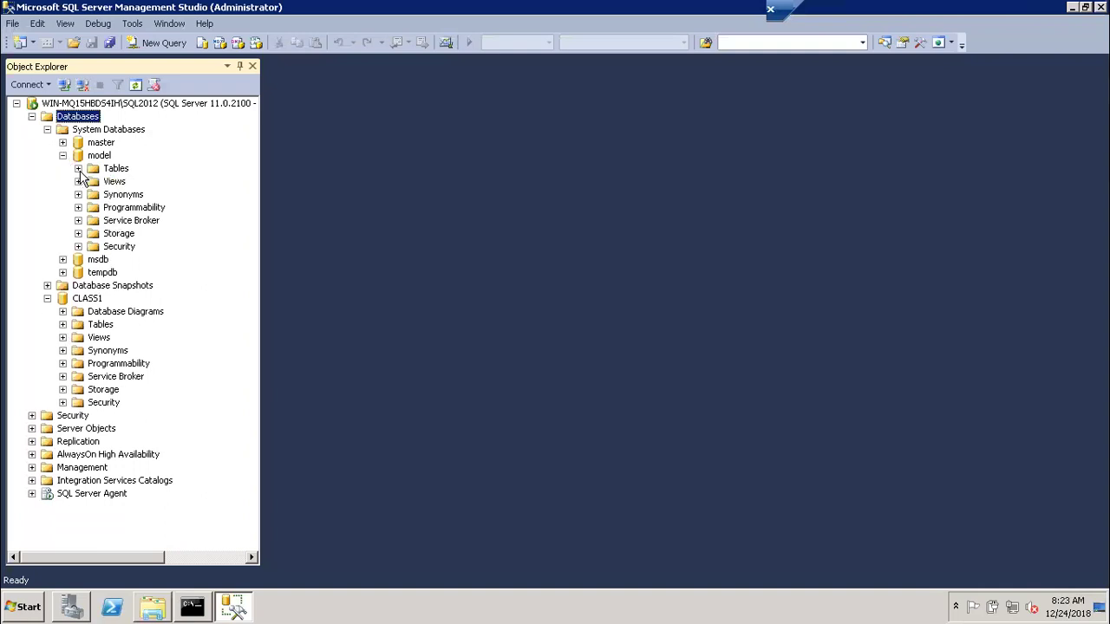
{"action": "left_click", "coordinate": [63, 337]}
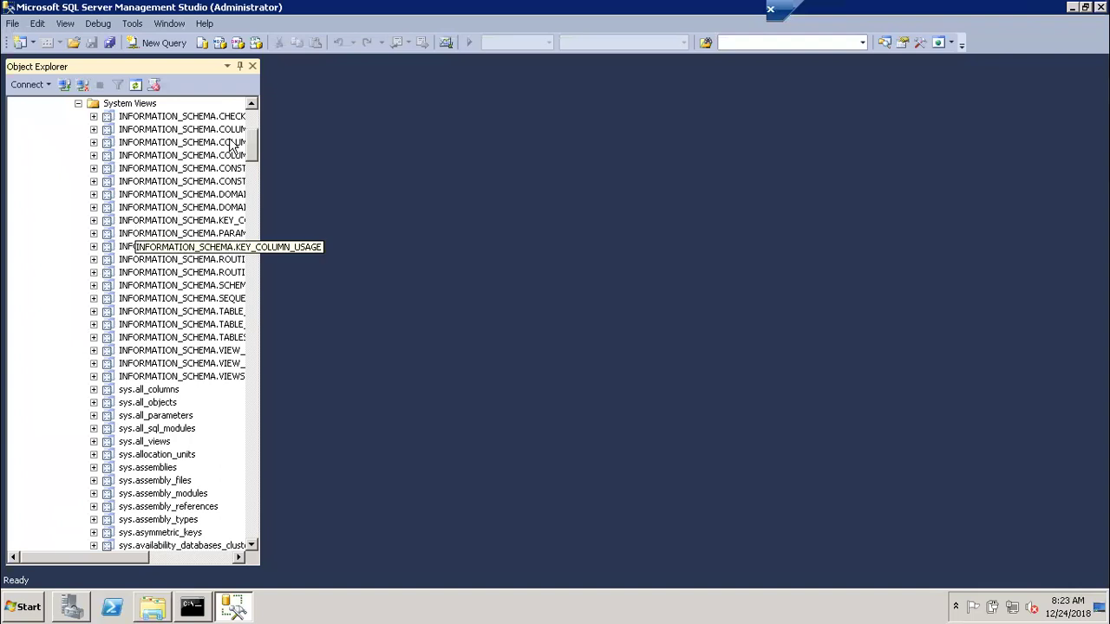
{"action": "left_click", "coordinate": [246, 130]}
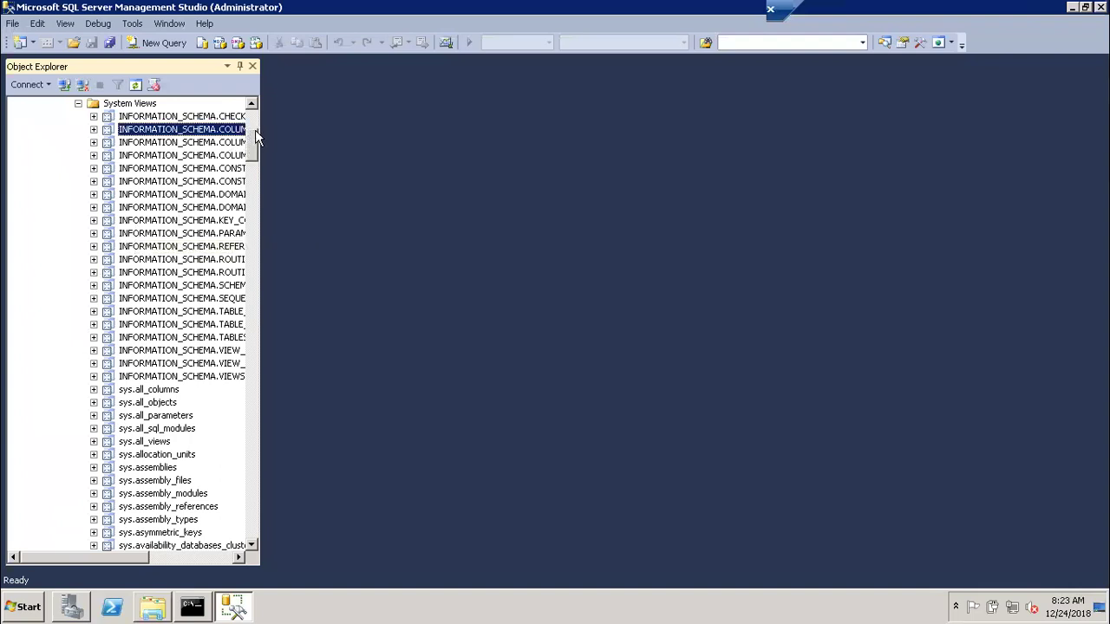
{"action": "scroll", "coordinate": [255, 137], "scroll_direction": "up", "scroll_amount": 2}
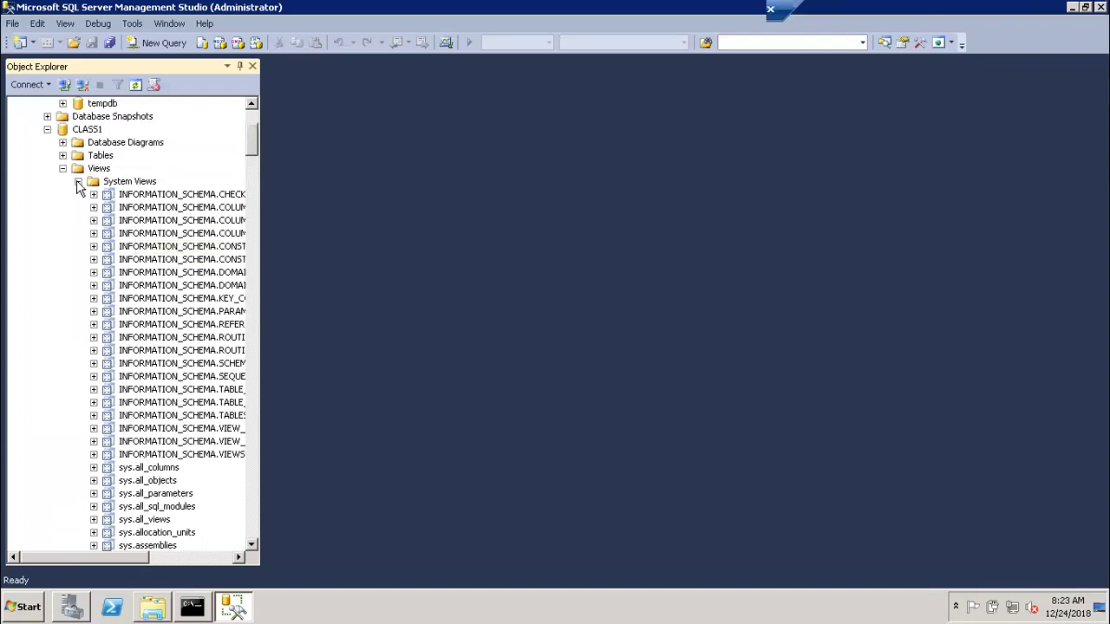
{"action": "left_click", "coordinate": [78, 181]}
{"action": "left_click", "coordinate": [62, 155]}
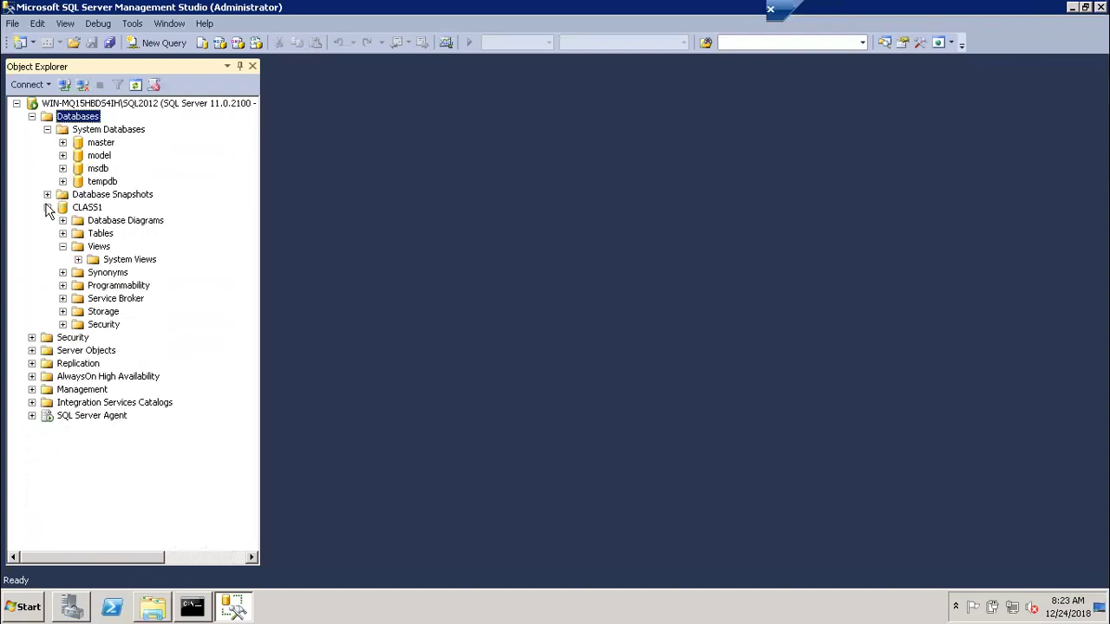
Collapse System Databases and check CLASS1's Tables folder, including FileTables
{"action": "left_click", "coordinate": [47, 129]}
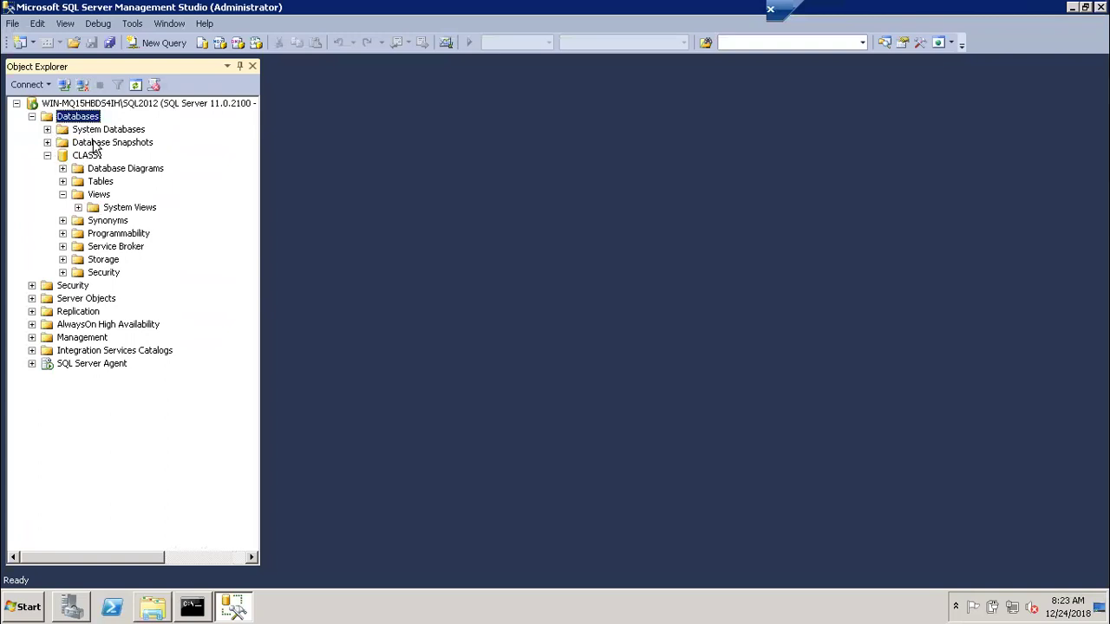
{"action": "left_click", "coordinate": [47, 156]}
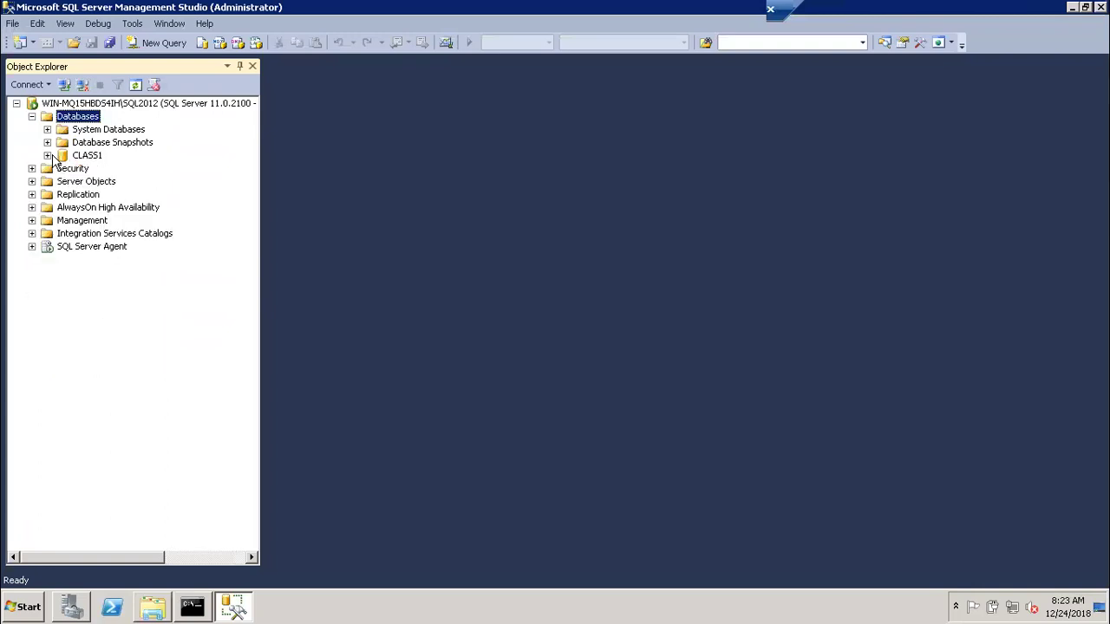
{"action": "left_click", "coordinate": [48, 155]}
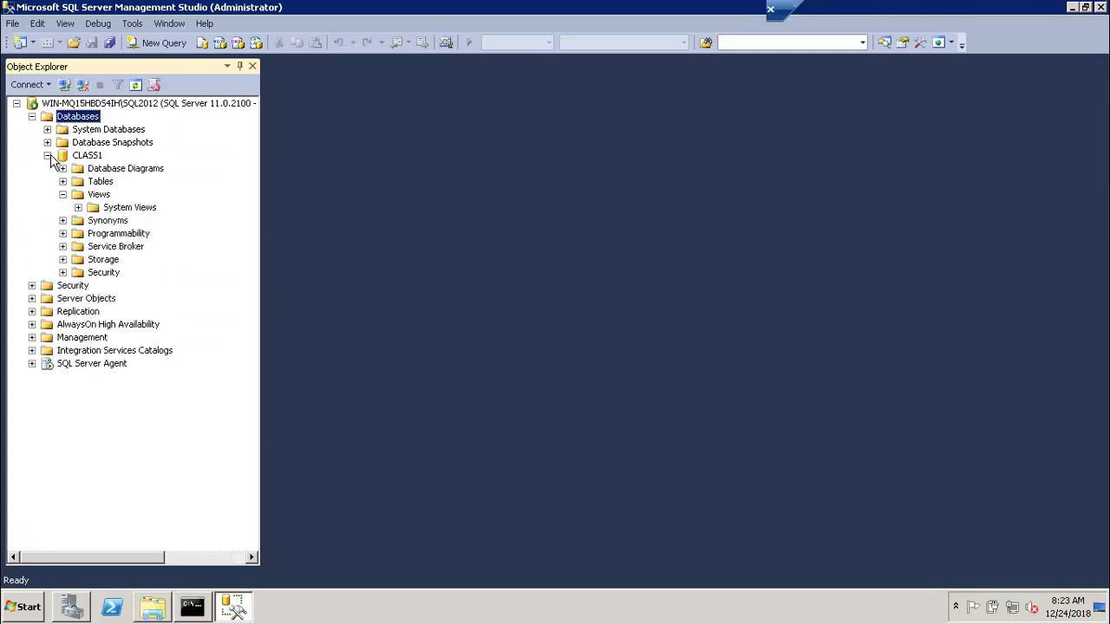
{"action": "left_click", "coordinate": [62, 194]}
{"action": "left_click", "coordinate": [63, 182]}
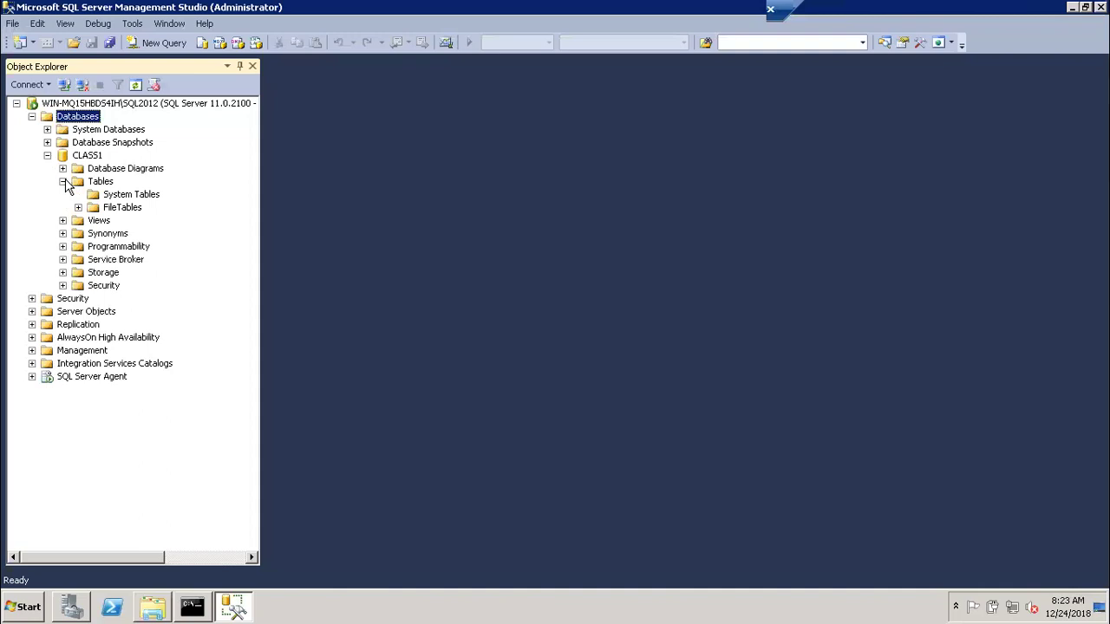
{"action": "left_click", "coordinate": [78, 209]}
{"action": "left_click", "coordinate": [63, 182]}
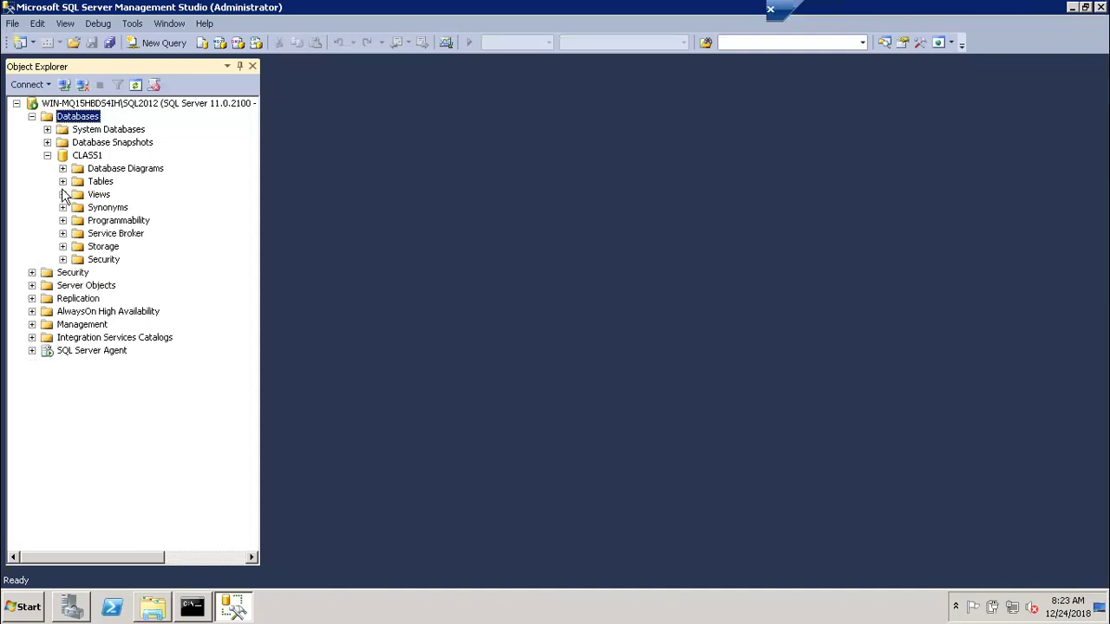
List CLASS1's System Views, then collapse Views and the CLASS1 node
{"action": "left_click", "coordinate": [62, 194]}
{"action": "left_click", "coordinate": [78, 207]}
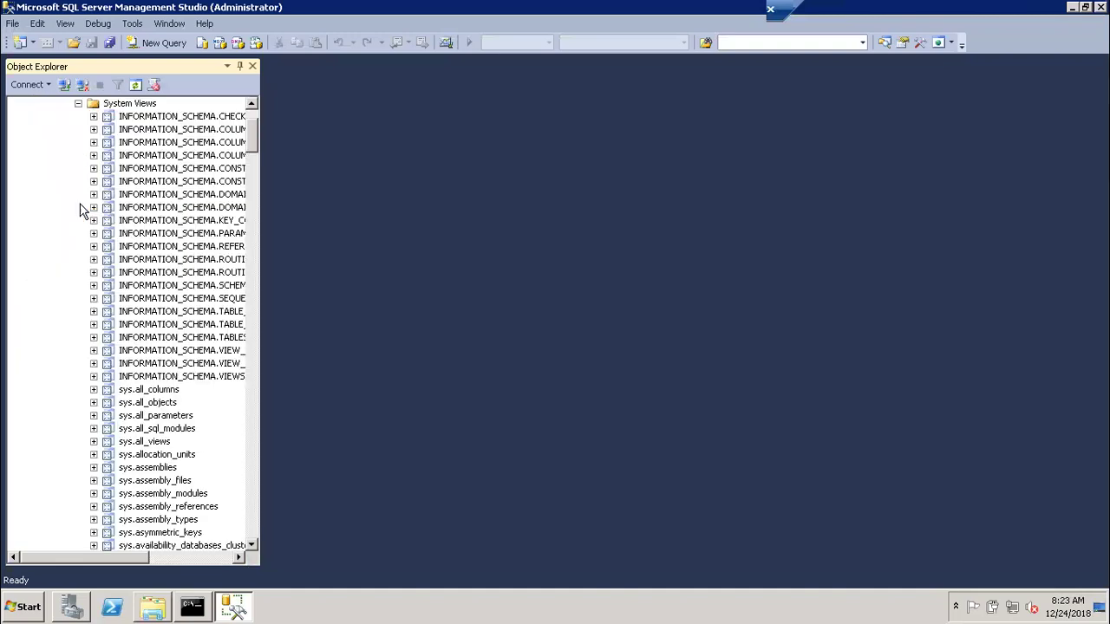
{"action": "left_click_drag", "start_coordinate": [253, 137], "coordinate": [238, 111]}
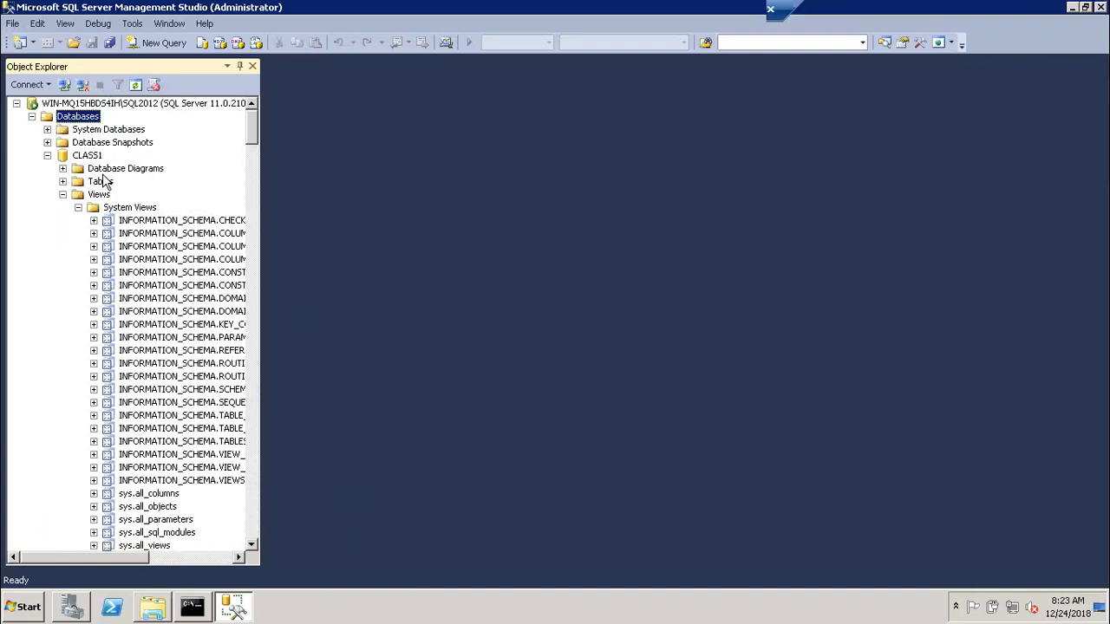
{"action": "left_click", "coordinate": [78, 208]}
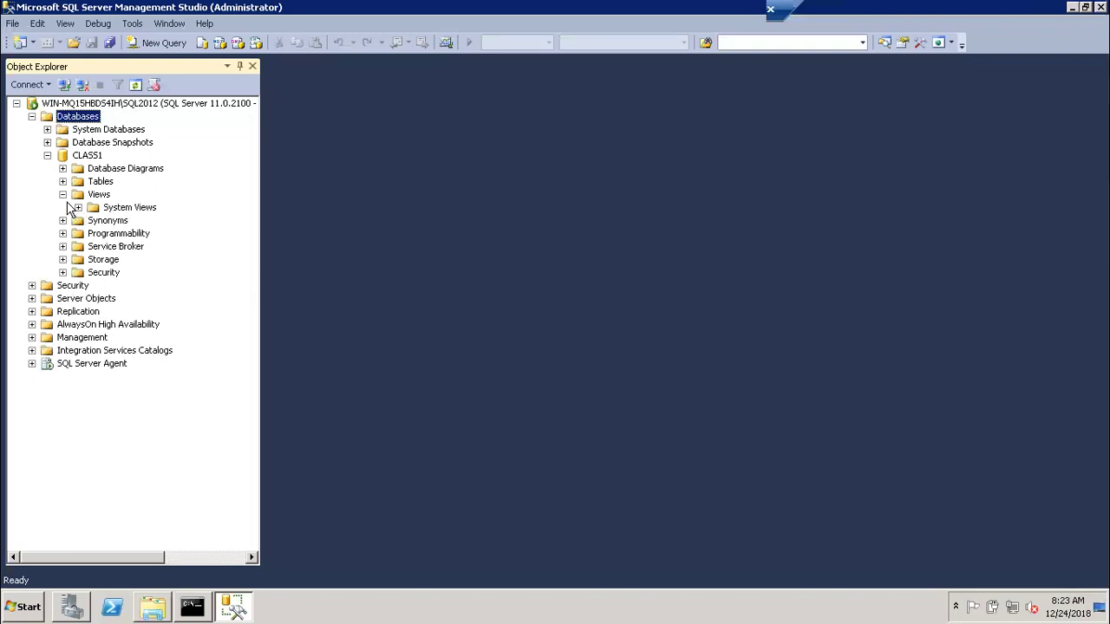
{"action": "left_click", "coordinate": [63, 194]}
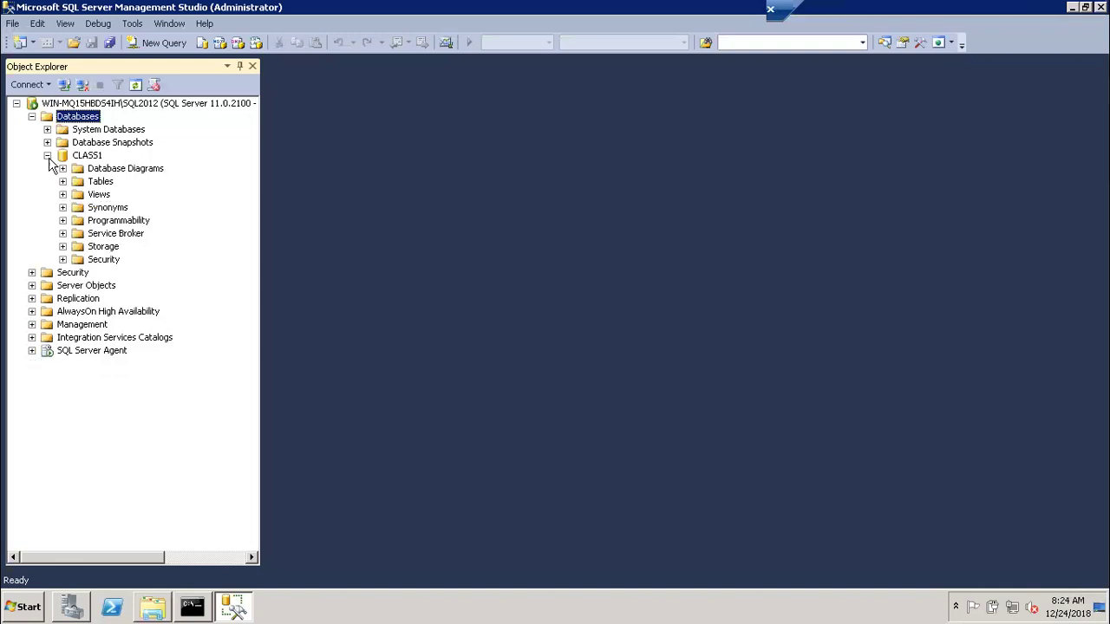
{"action": "left_click", "coordinate": [47, 156]}
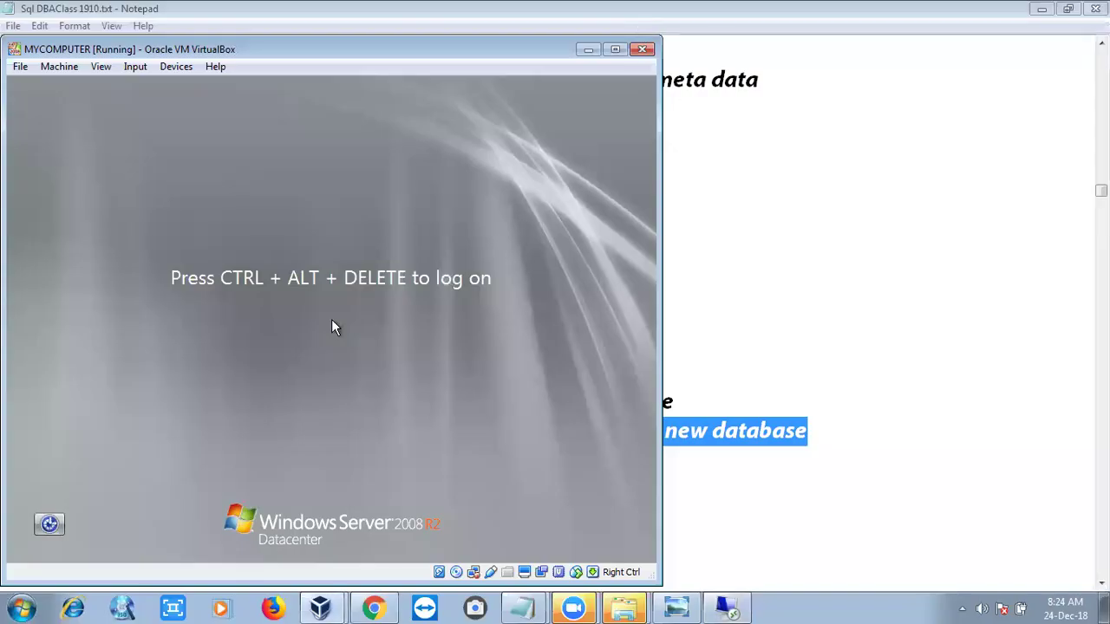
Bring the Sql DBAClass 1910.txt notes to the front in Notepad and deselect the text
{"action": "left_click", "coordinate": [521, 607]}
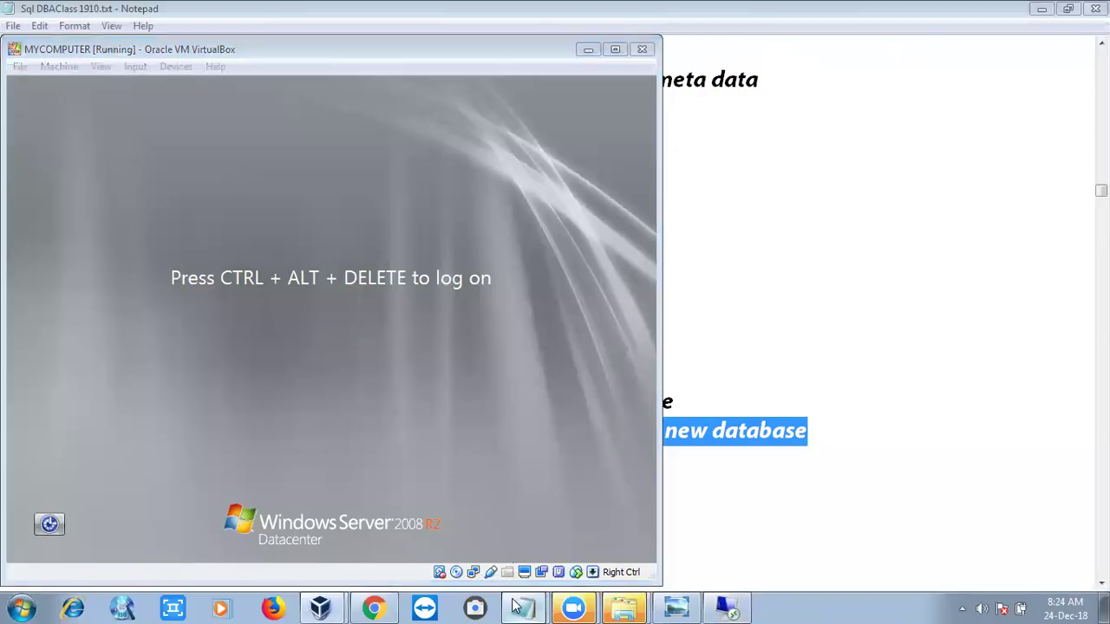
{"action": "left_click", "coordinate": [493, 552]}
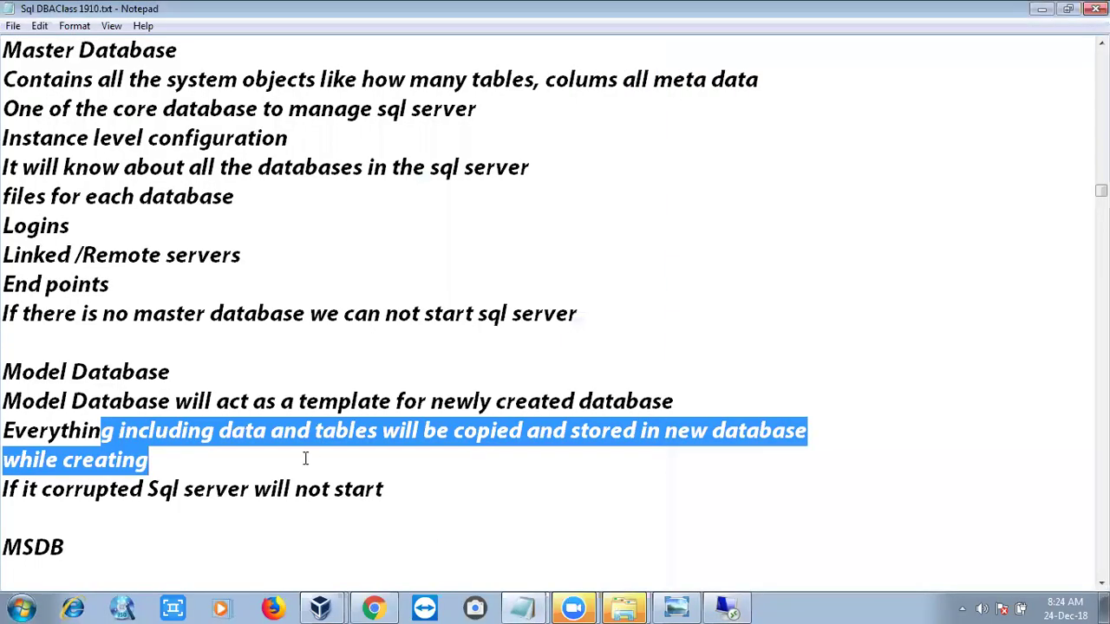
{"action": "left_click", "coordinate": [198, 429]}
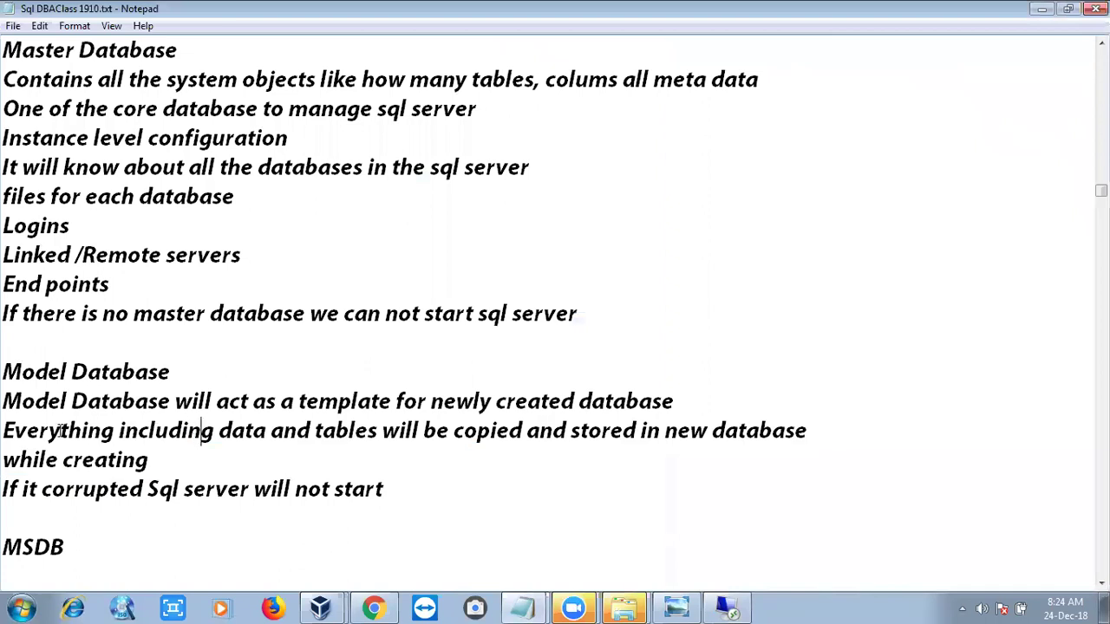